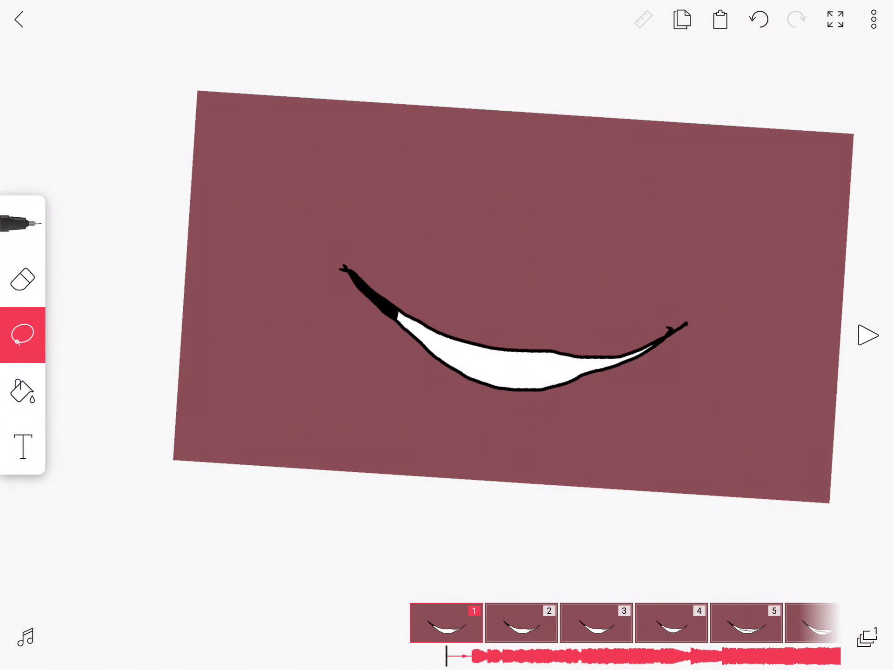
Step: Zoom and straighten the maroon canvas to 0° so the smiling-mouth frame fills the screen
scroll(511, 297, "down", 1)
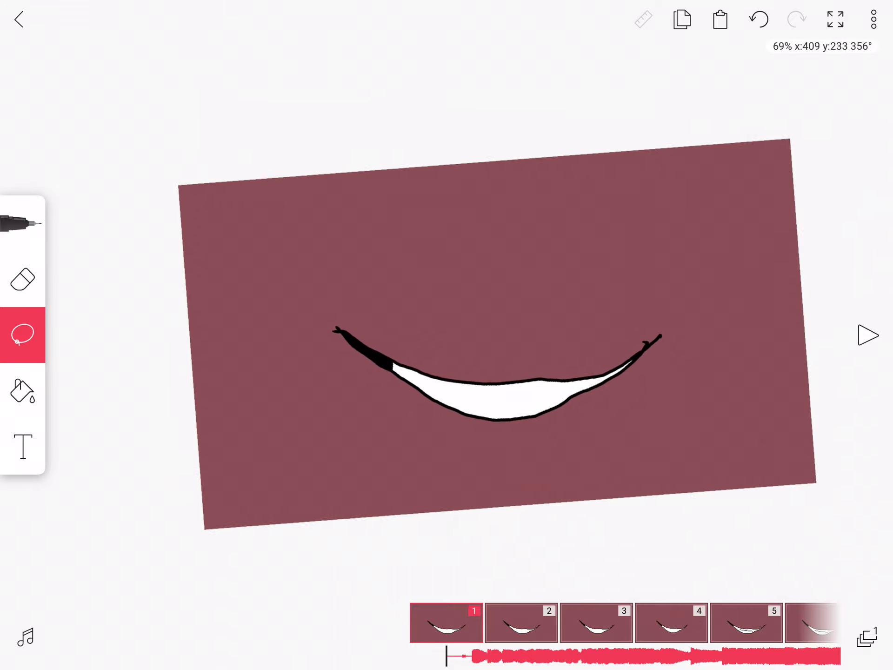
scroll(512, 297, "up", 2)
scroll(465, 316, "up", 2)
scroll(465, 326, "up", 2)
scroll(465, 325, "up", 1)
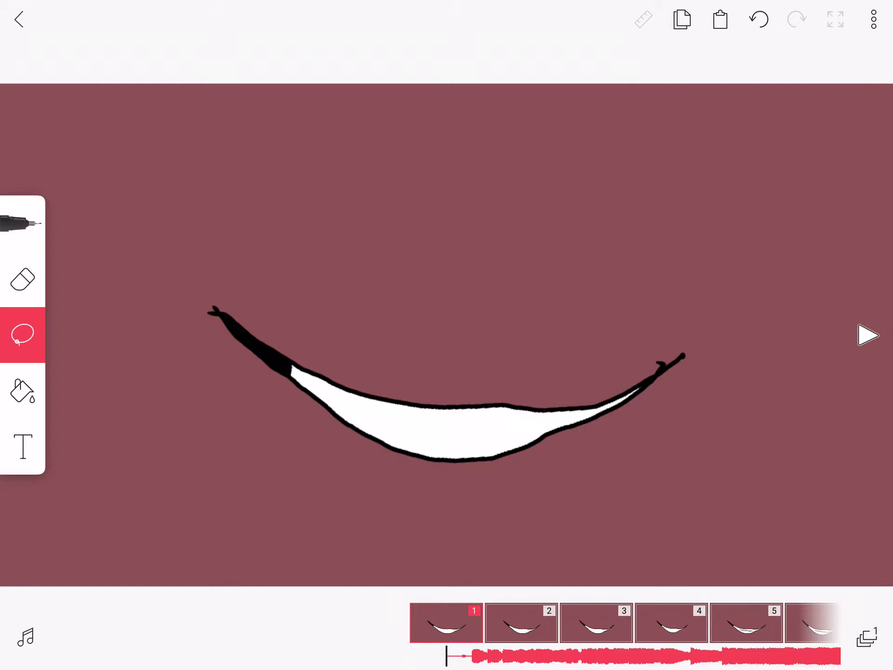
Step: Scrub through mouth frames 32 to 46, settling on frame 40's black oval
left_click_drag(744, 623, 186, 623)
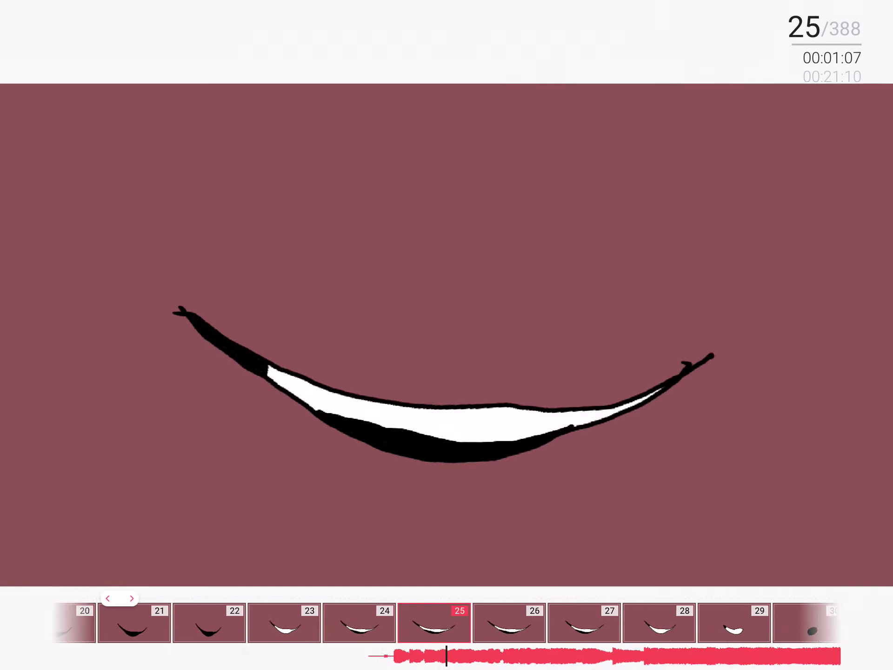
left_click_drag(651, 623, 512, 623)
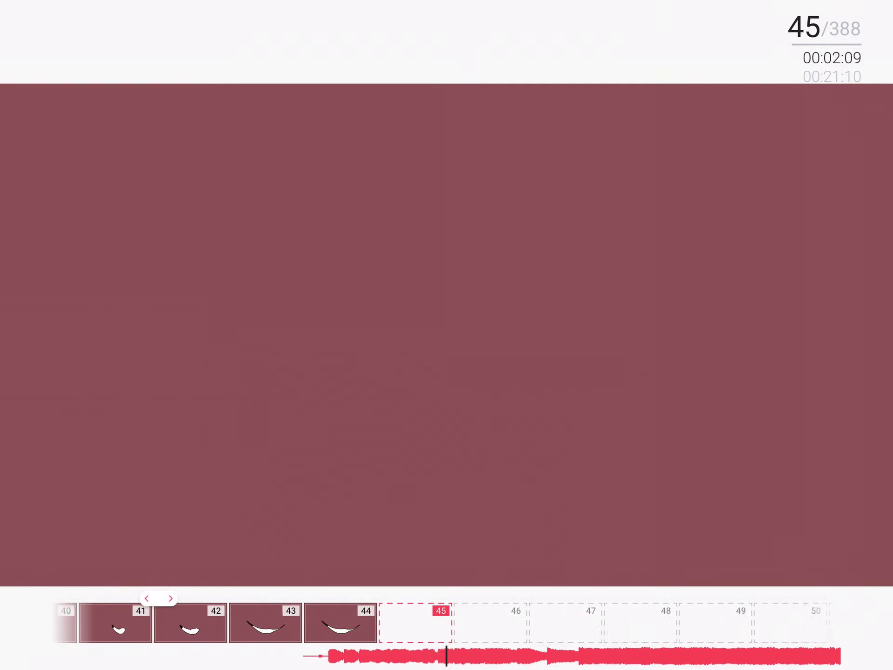
left_click_drag(465, 624, 591, 623)
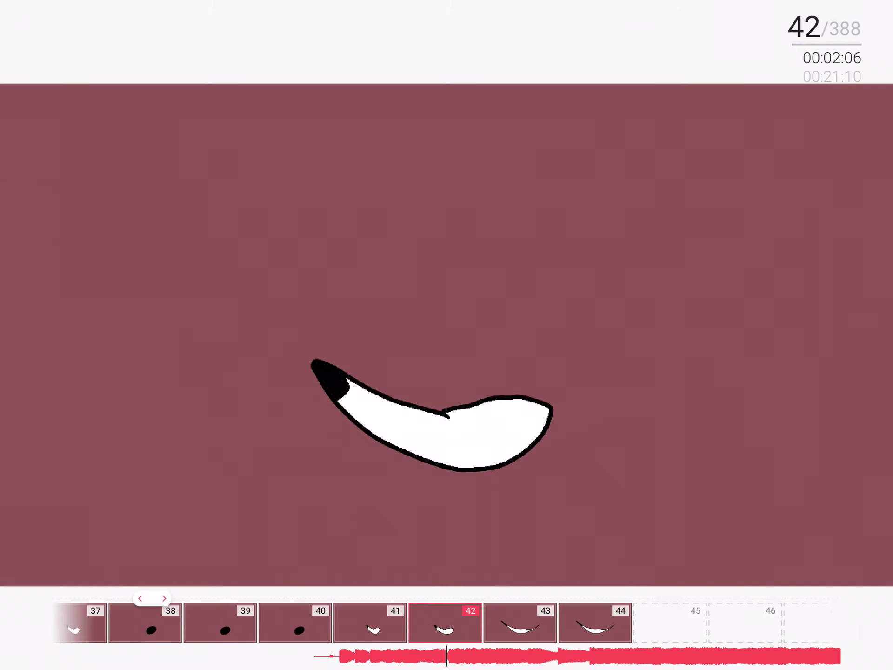
mouse_move(595, 623)
left_mouse_down()
mouse_move(372, 623)
mouse_move(698, 623)
mouse_move(205, 623)
left_mouse_up()
left_click_drag(465, 624, 497, 624)
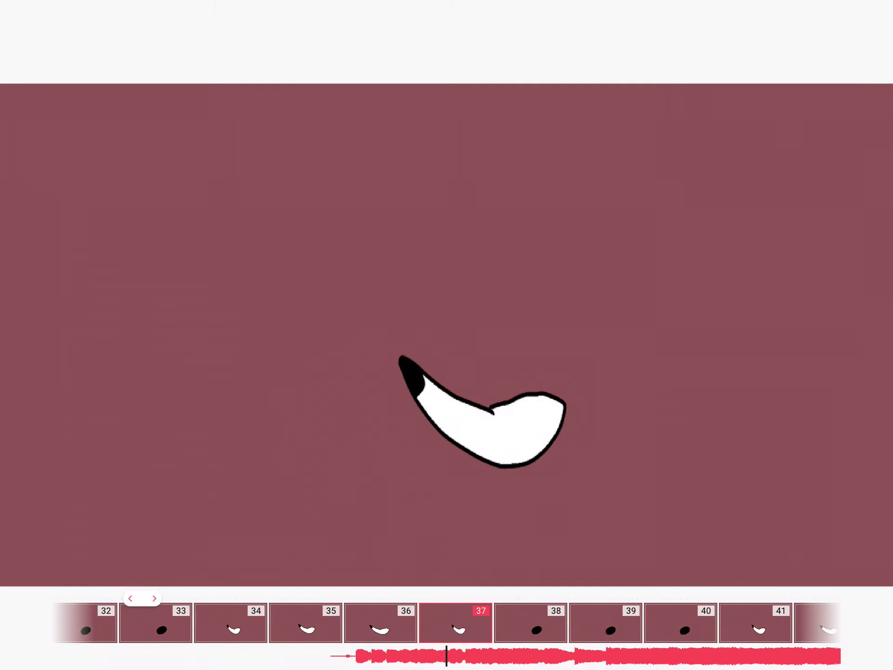
left_click_drag(419, 623, 493, 623)
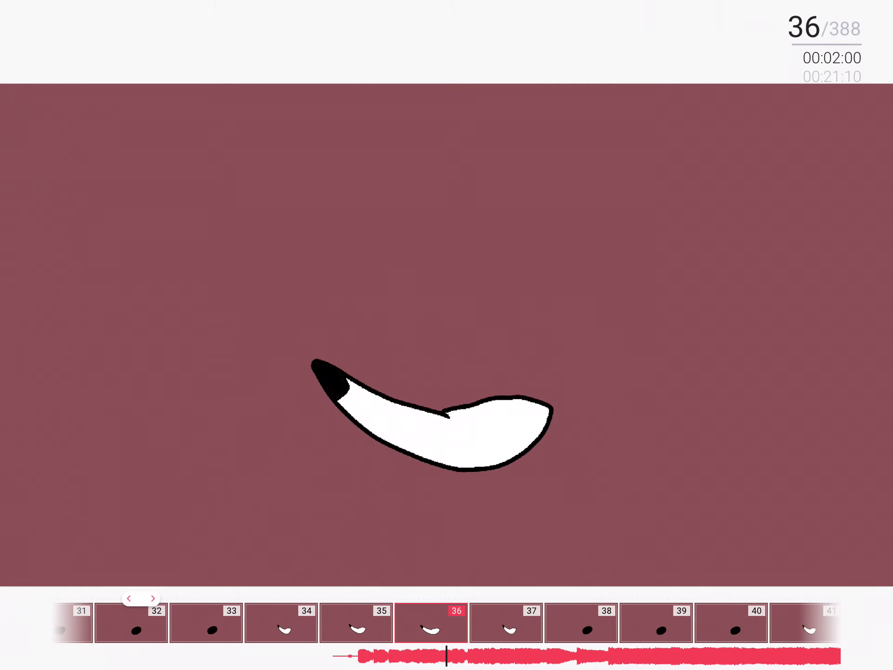
left_click_drag(418, 623, 493, 623)
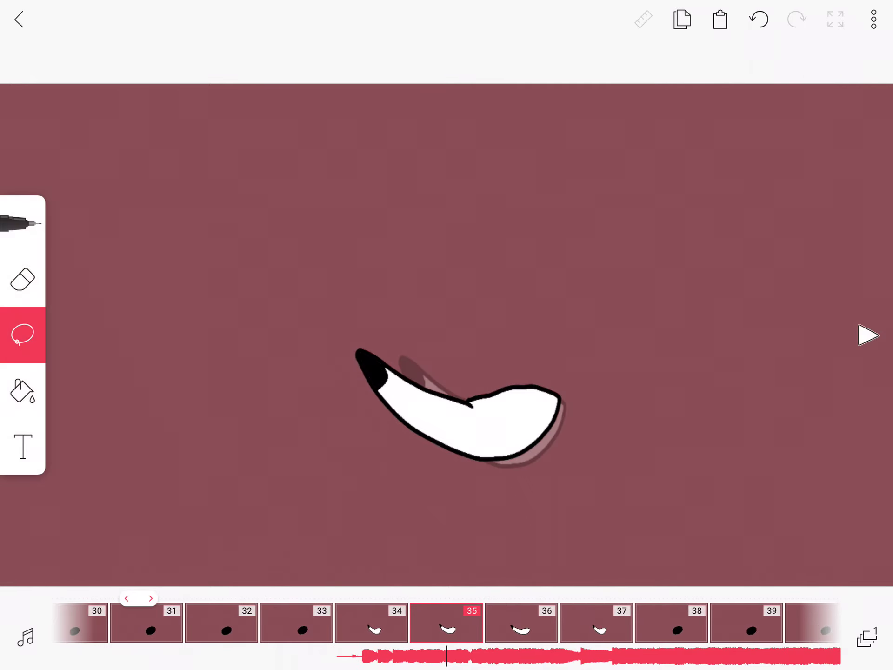
left_click_drag(651, 623, 279, 623)
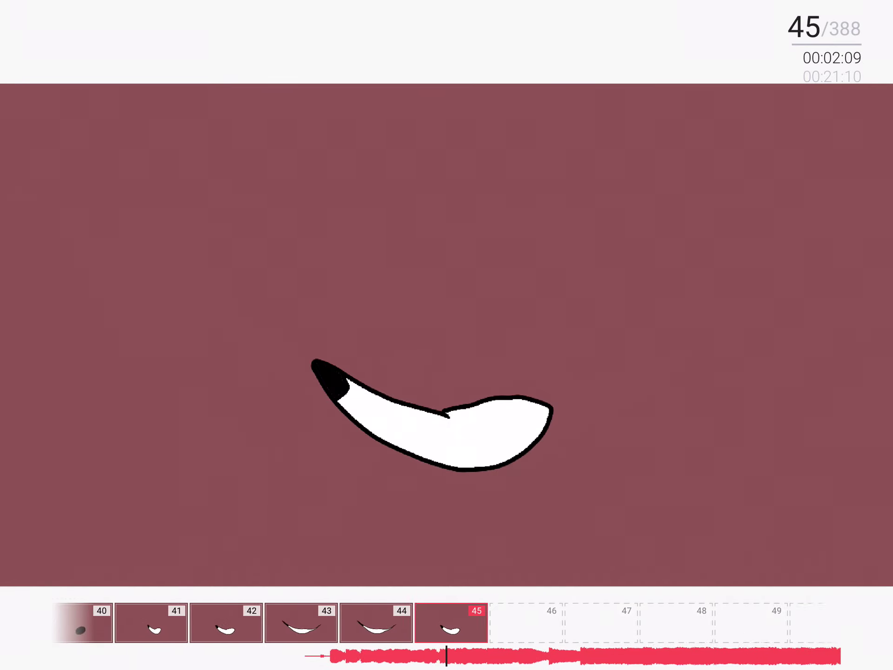
left_click_drag(418, 623, 716, 623)
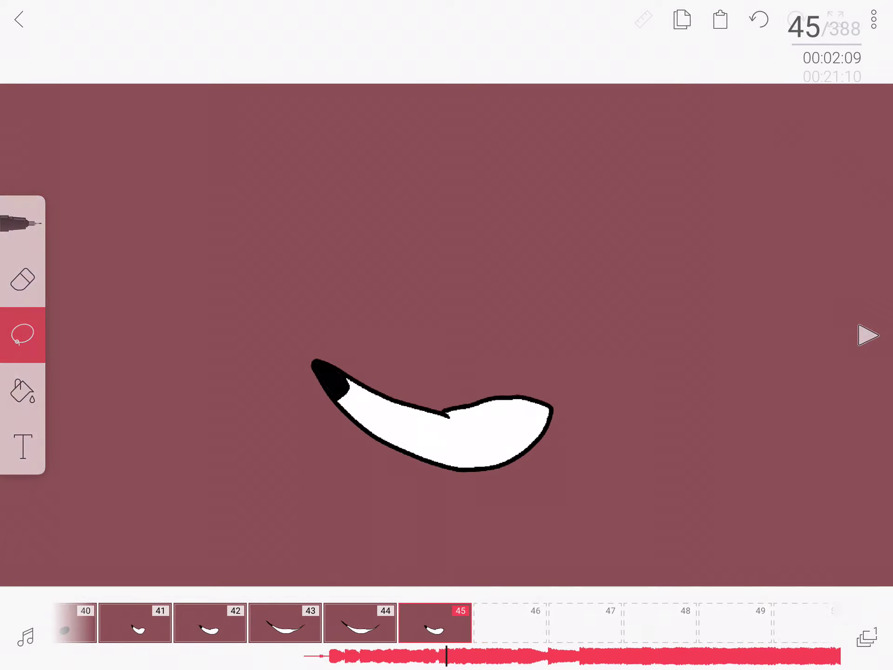
left_click_drag(418, 623, 581, 623)
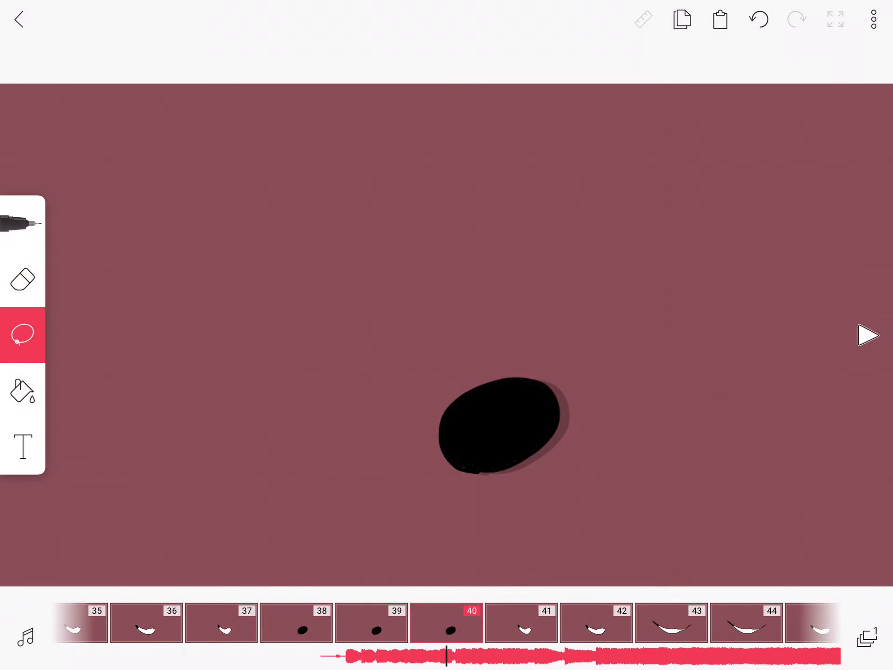
Step: Move to empty frame 47 and draw a black filled oval mouth
left_click_drag(698, 623, 174, 623)
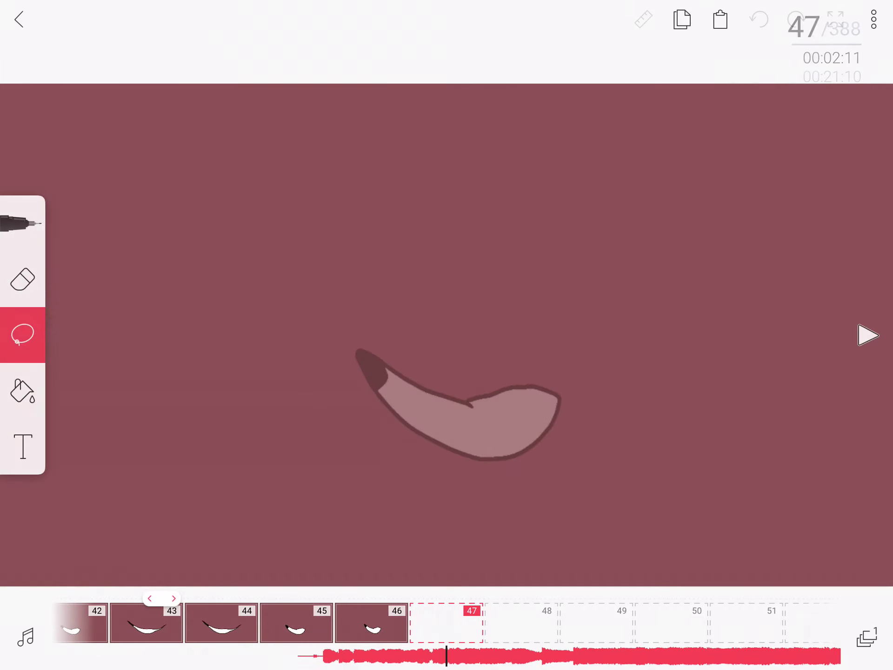
mouse_move(446, 623)
left_mouse_down()
mouse_move(746, 623)
mouse_move(146, 623)
mouse_move(372, 623)
left_mouse_up()
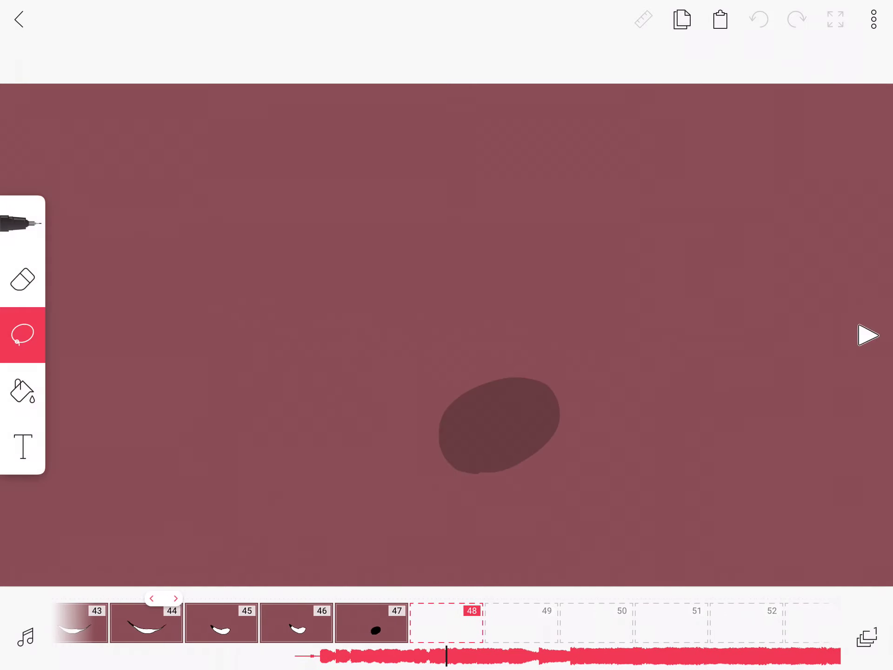
left_click_drag(535, 386, 465, 391)
left_click_drag(446, 623, 372, 624)
Step: Draw a black oval on frame 49 and shift it slightly up and right
left_click_drag(535, 386, 465, 391)
left_click_drag(470, 509, 465, 507)
left_click_drag(511, 418, 520, 415)
Step: Paste the black oval onto frame 50 and nudge it up and right
mouse_move(465, 623)
left_mouse_down()
mouse_move(762, 623)
mouse_move(391, 623)
left_mouse_up()
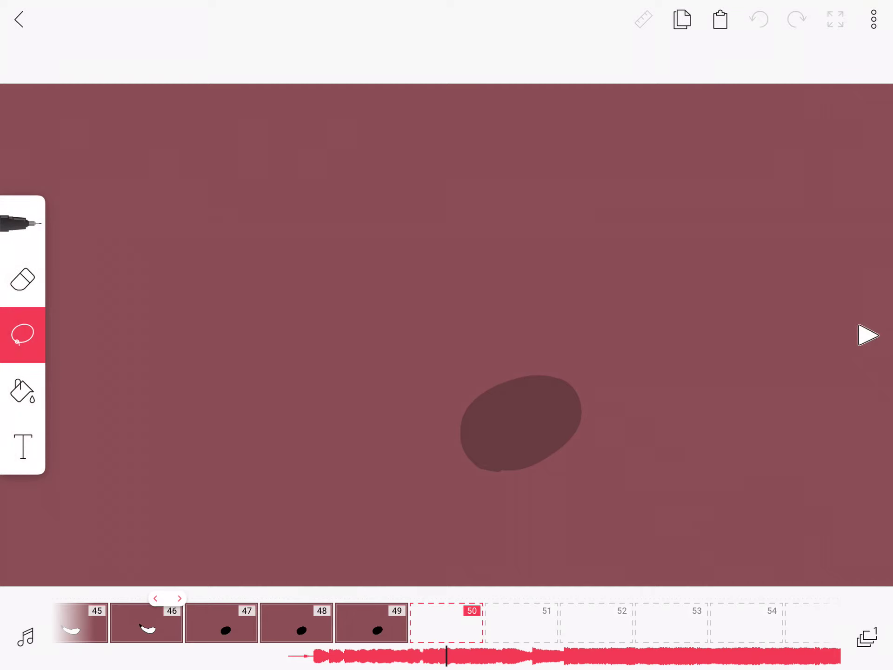
key("ctrl+v")
left_click_drag(519, 551, 386, 405)
left_click_drag(498, 436, 526, 428)
left_click(279, 419)
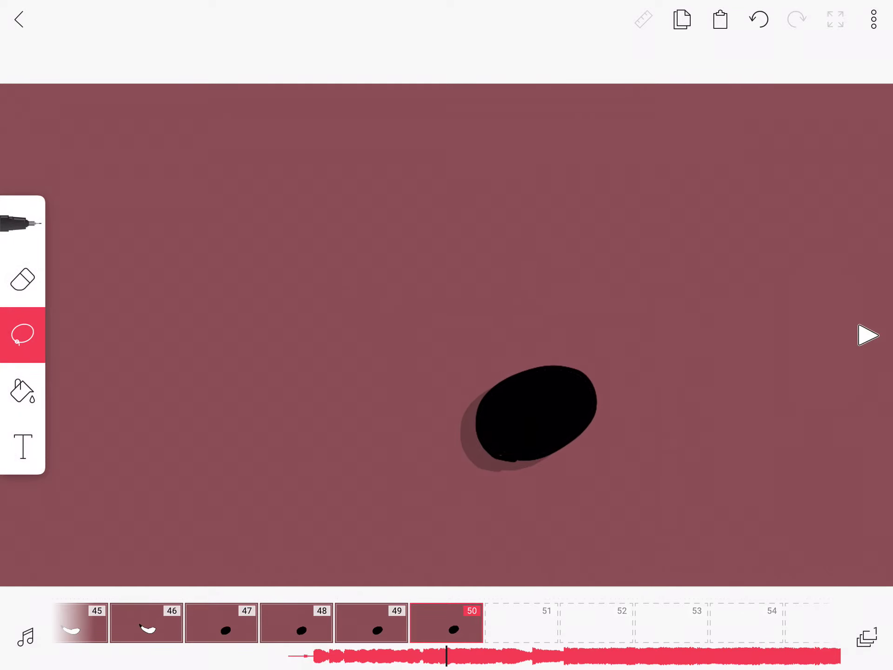
left_click_drag(186, 623, 790, 623)
Step: Review the earlier mouth frames 14–24, then advance to empty frame 51
left_click_drag(232, 623, 698, 623)
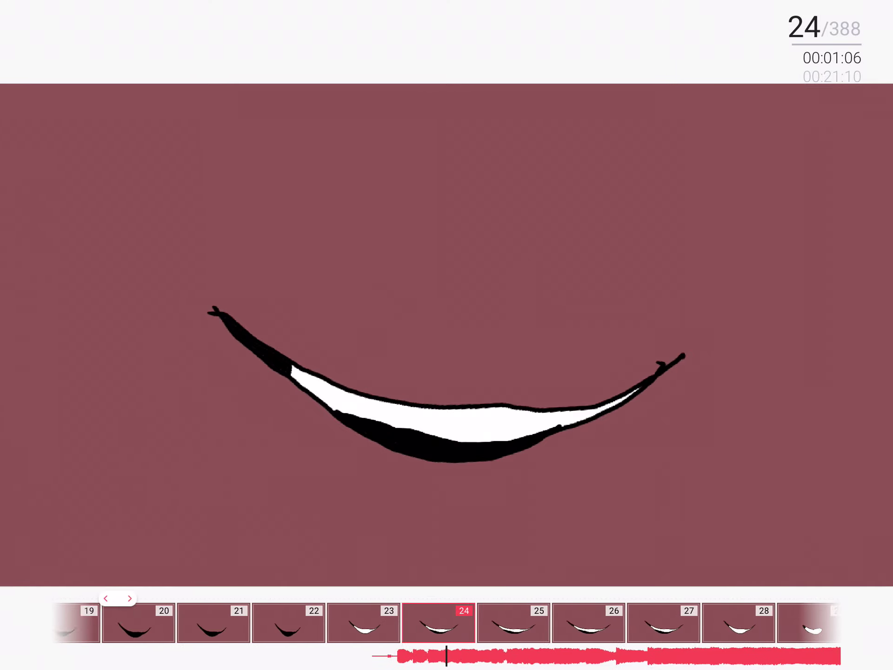
left_click_drag(604, 623, 186, 623)
left_click_drag(511, 623, 362, 624)
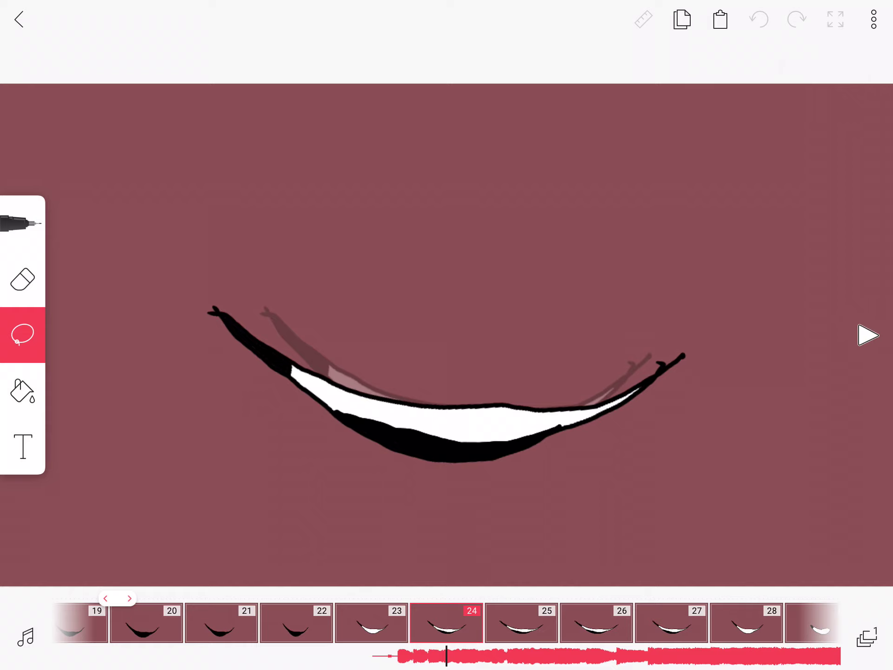
left_click_drag(697, 623, 232, 623)
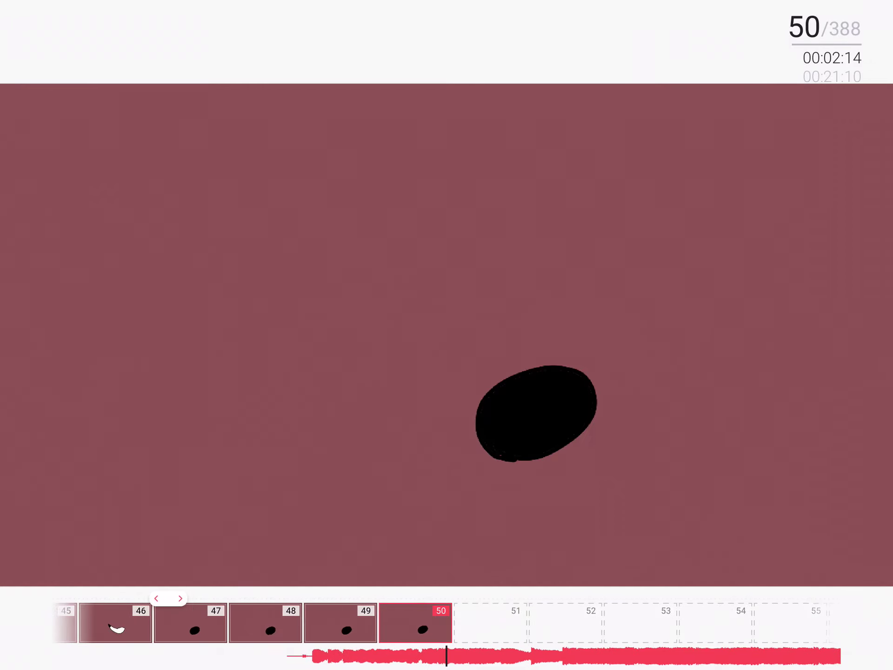
left_click_drag(465, 623, 421, 623)
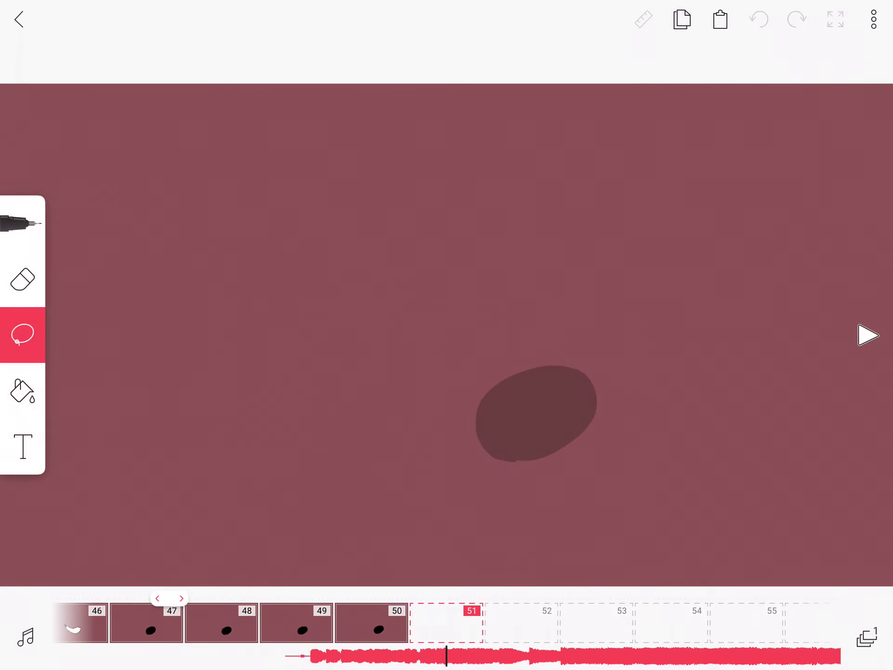
Step: Paste the smile onto frame 51 and squeeze it narrower from both sides
left_click(720, 19)
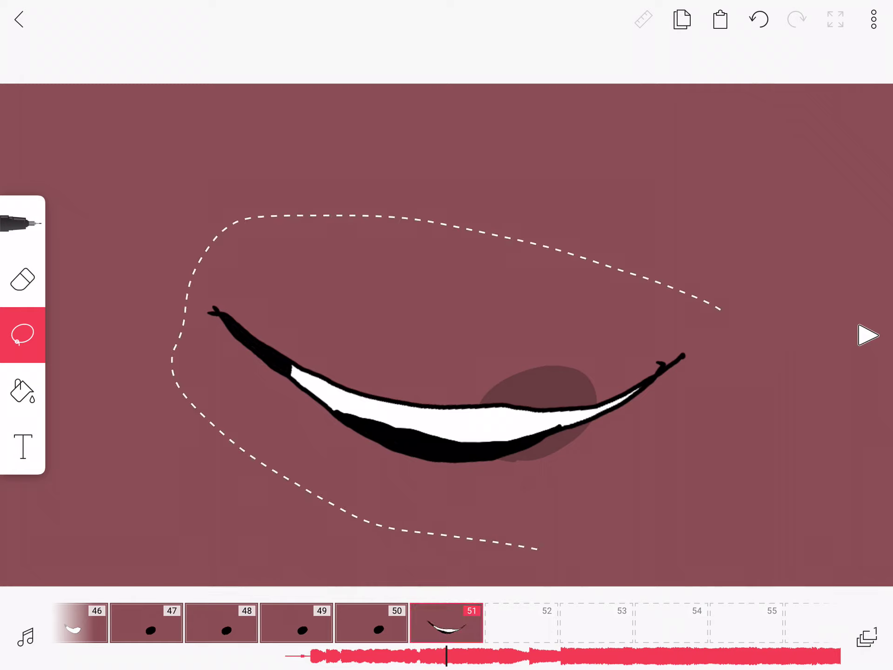
left_click_drag(537, 548, 718, 316)
left_click_drag(160, 394, 274, 393)
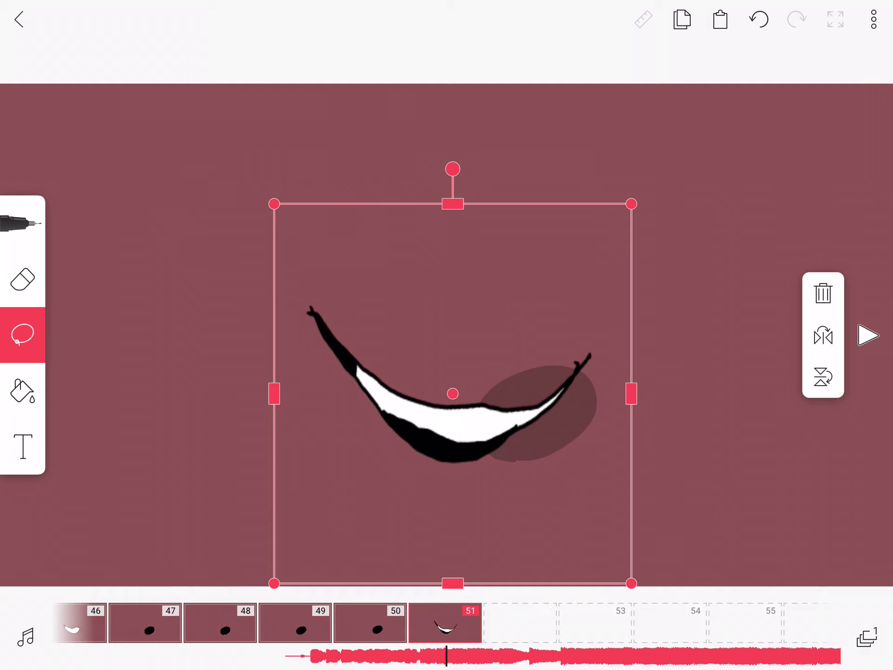
Step: Add frame 52 with a pasted smile narrowed evenly on both sides
left_click(520, 622)
left_click(758, 19)
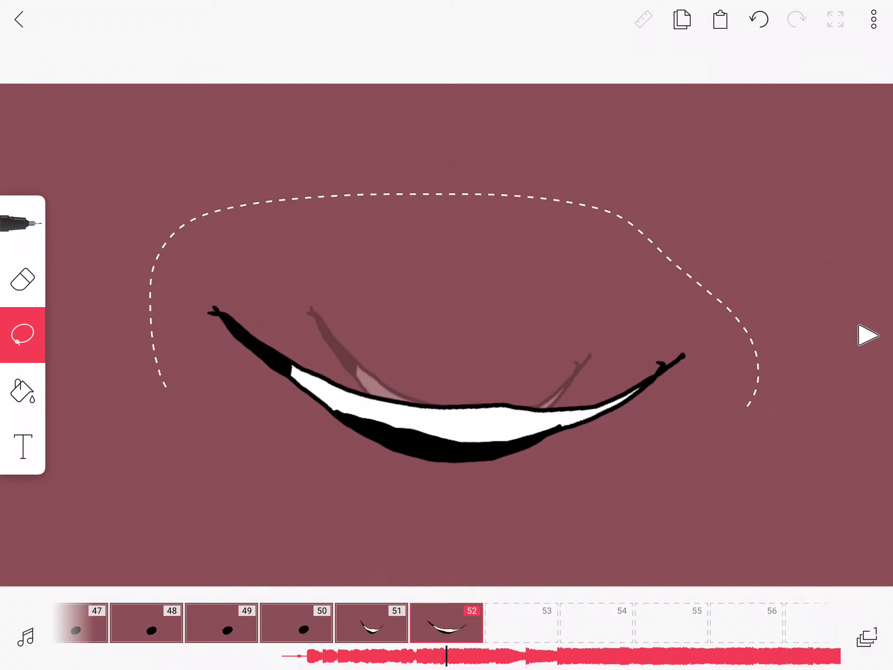
left_click_drag(748, 405, 249, 485)
left_click_drag(139, 365, 212, 364)
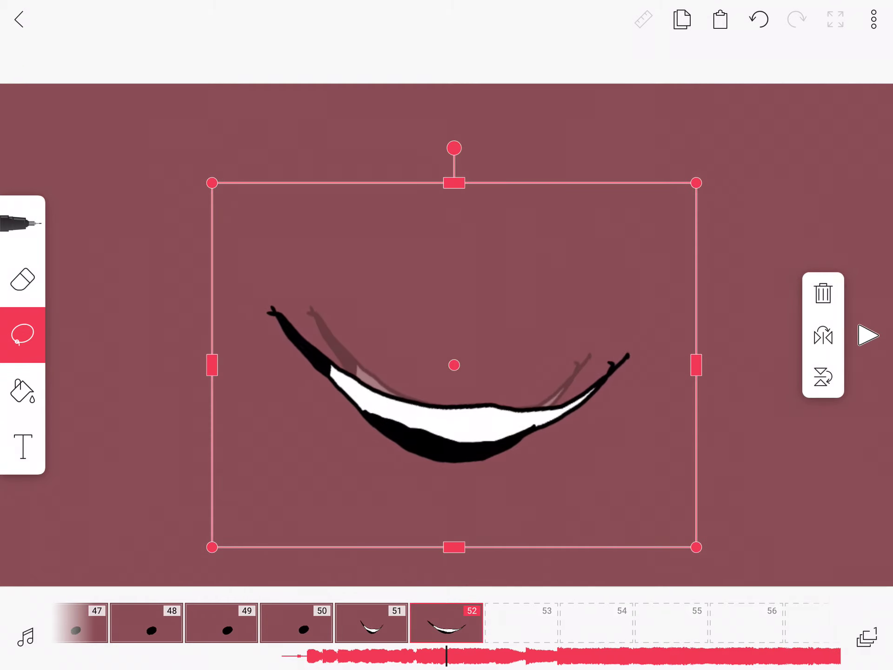
left_click(744, 511)
Step: Add frame 53 with a smile stretched wider to the right, then play back the new frames
left_click(520, 623)
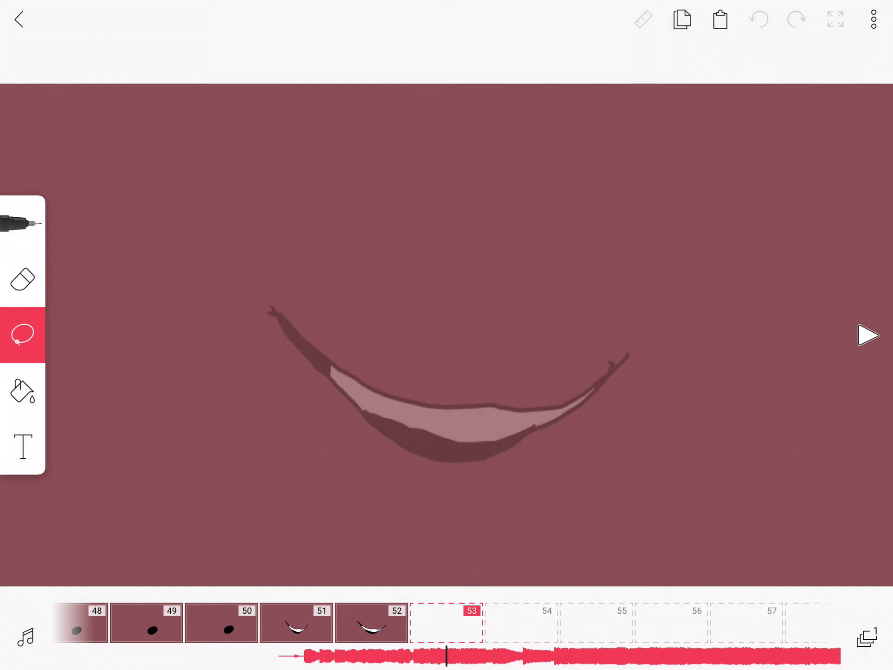
left_click(371, 623)
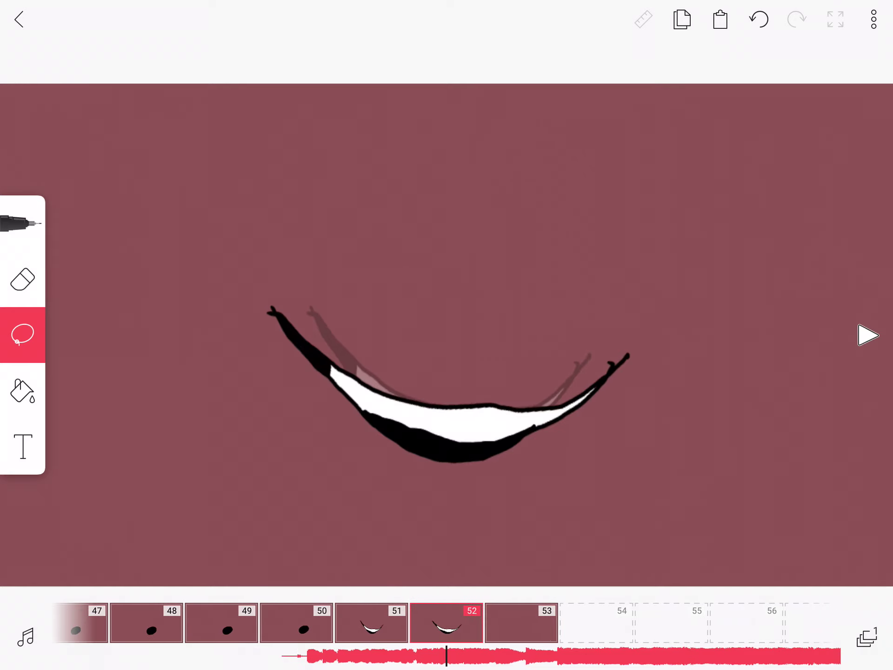
left_click(520, 623)
left_click(719, 20)
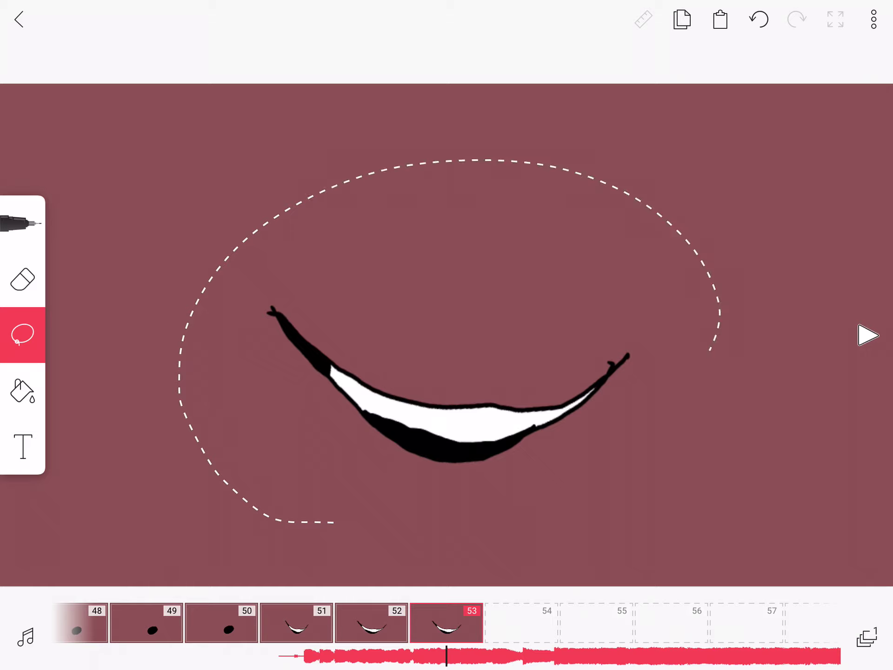
left_click_drag(710, 348, 334, 522)
left_click_drag(730, 367, 757, 368)
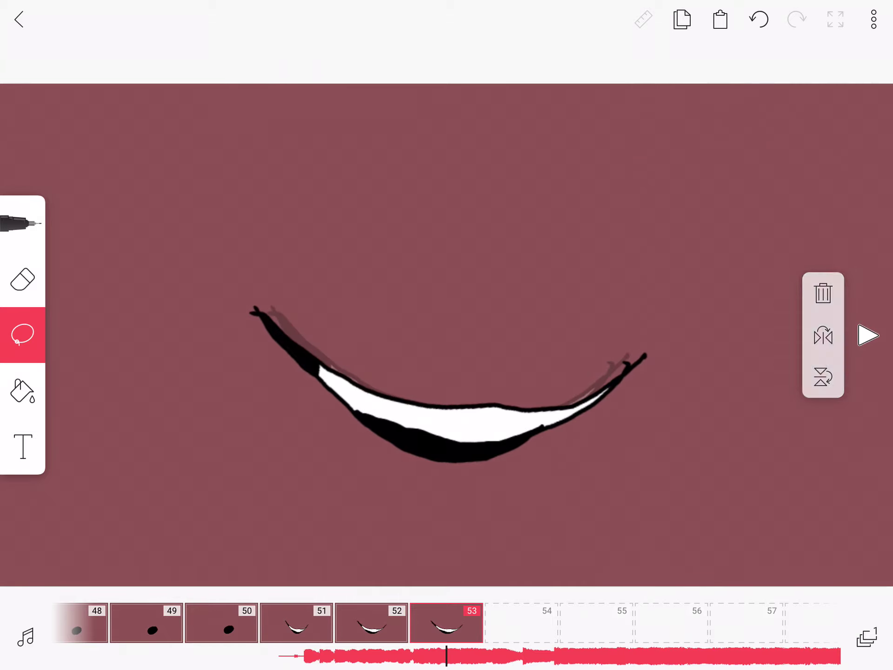
left_click(868, 335)
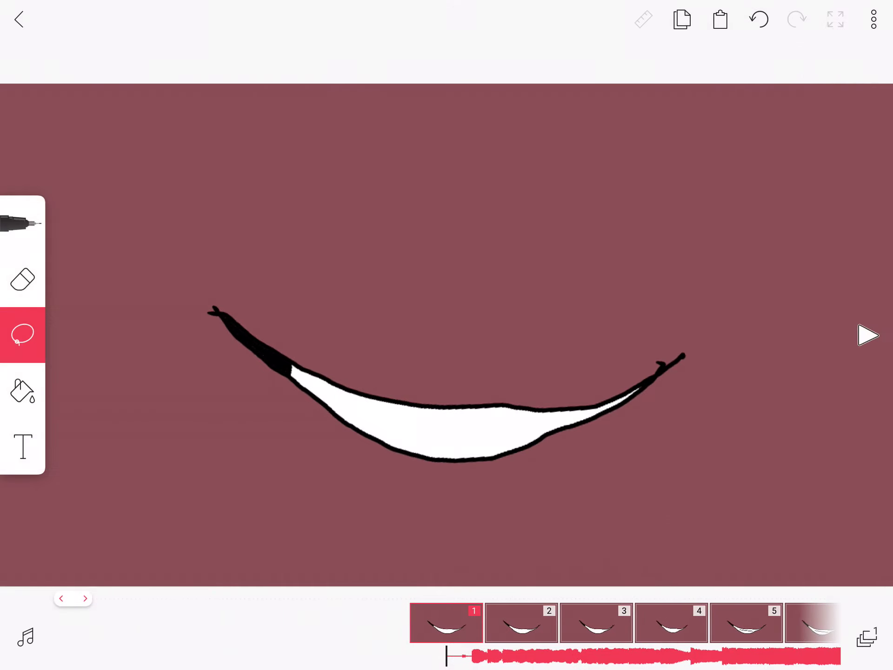
left_click_drag(604, 623, 186, 624)
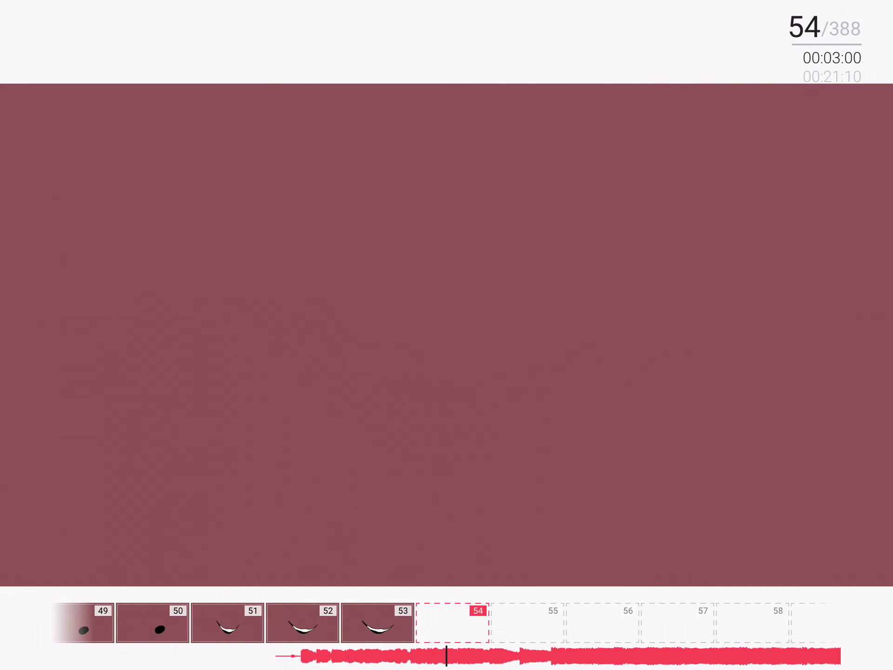
Step: Paste an unchanged copy of the grinning mouth onto empty frame 56
left_click_drag(465, 623, 535, 623)
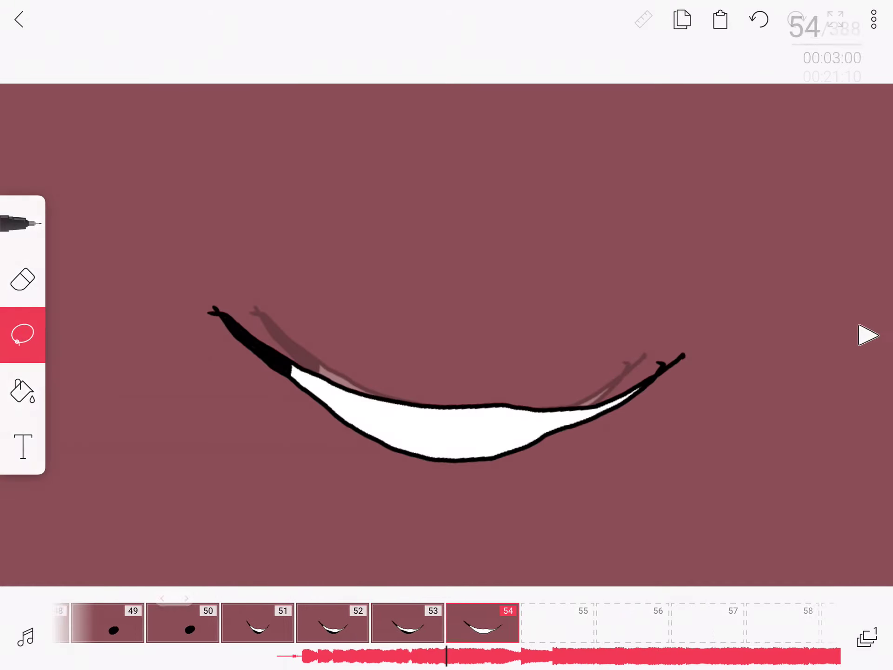
left_click_drag(465, 623, 316, 623)
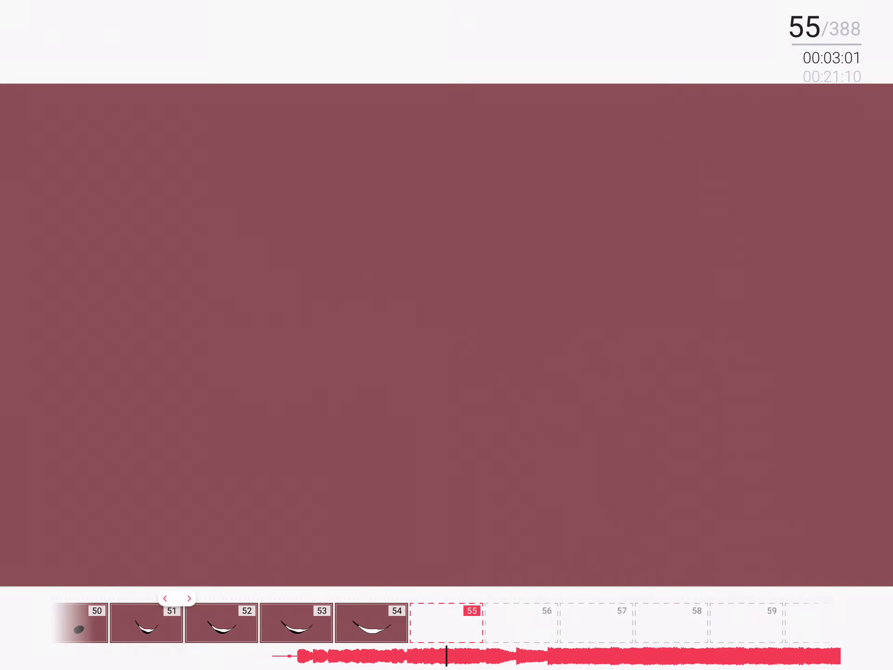
left_click_drag(465, 623, 391, 623)
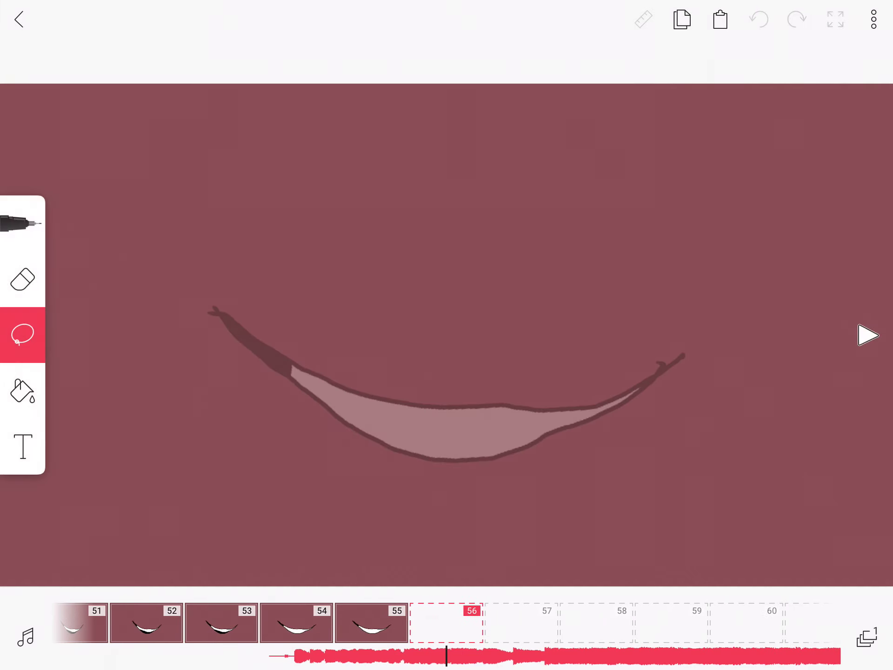
left_click(719, 20)
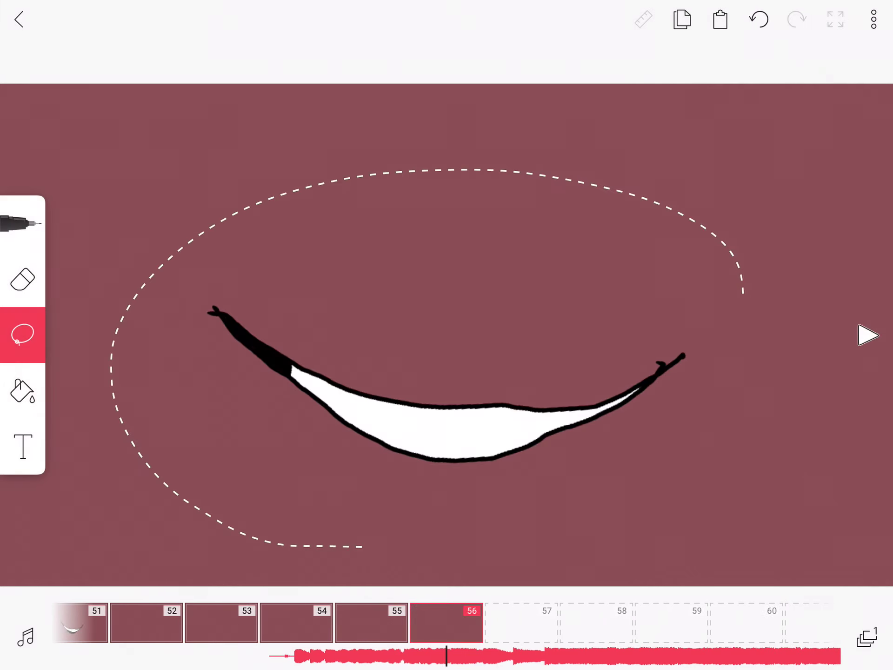
left_click_drag(743, 292, 675, 502)
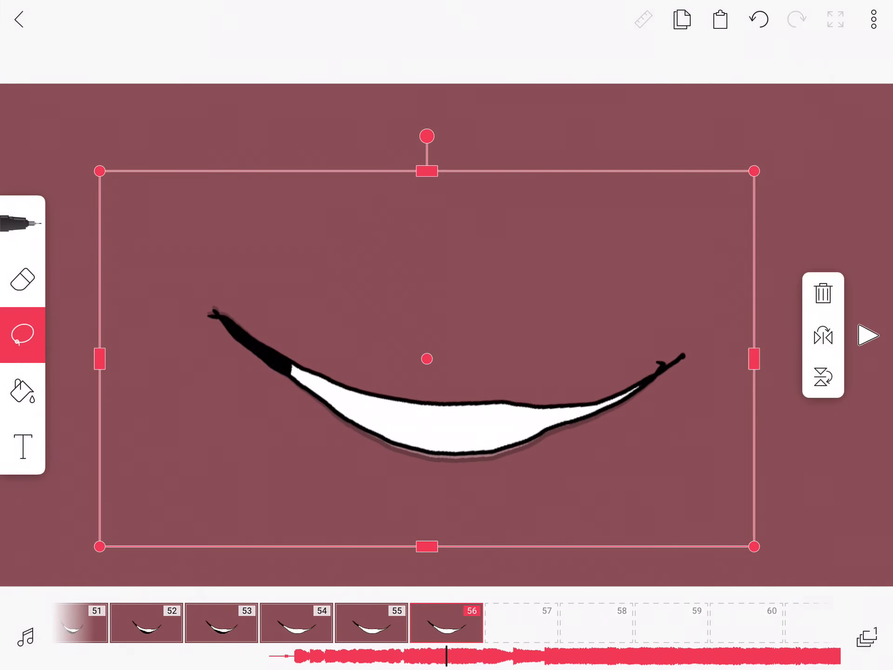
left_click(446, 568)
Step: Paste the mouth onto frame 57 and squash it vertically
left_click_drag(446, 623, 372, 623)
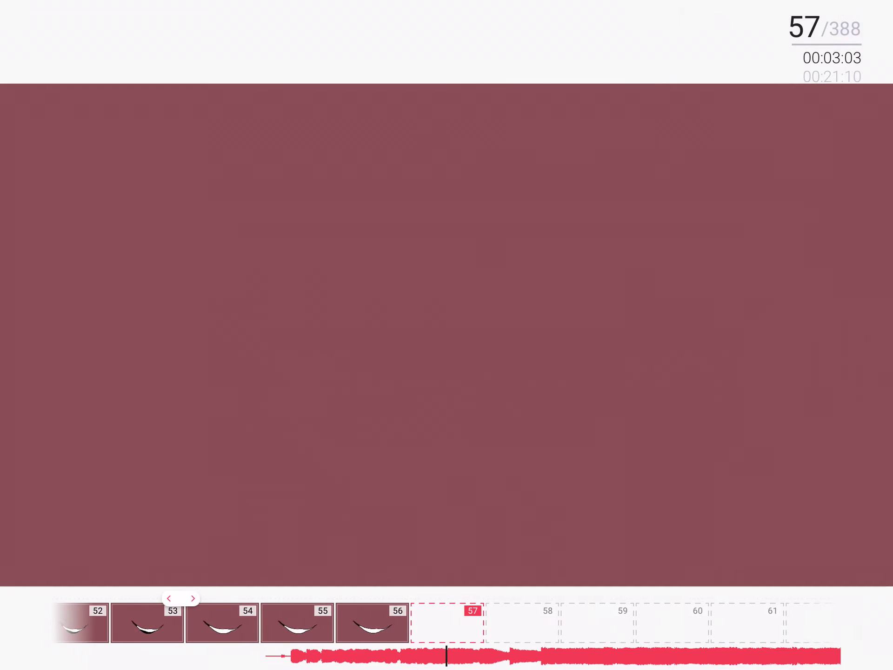
left_click(720, 19)
left_click_drag(512, 127, 651, 535)
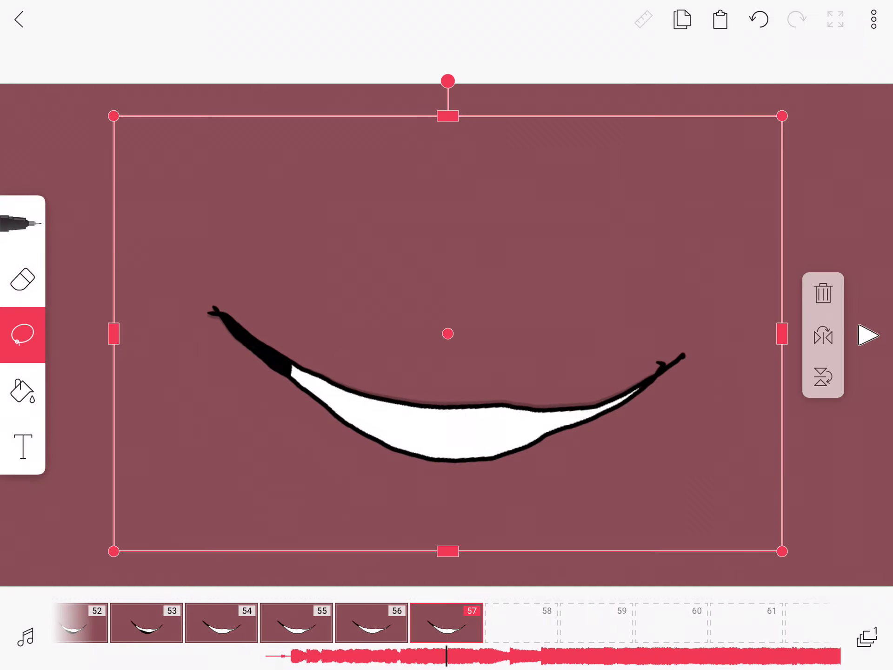
left_click_drag(447, 551, 448, 517)
left_click(448, 551)
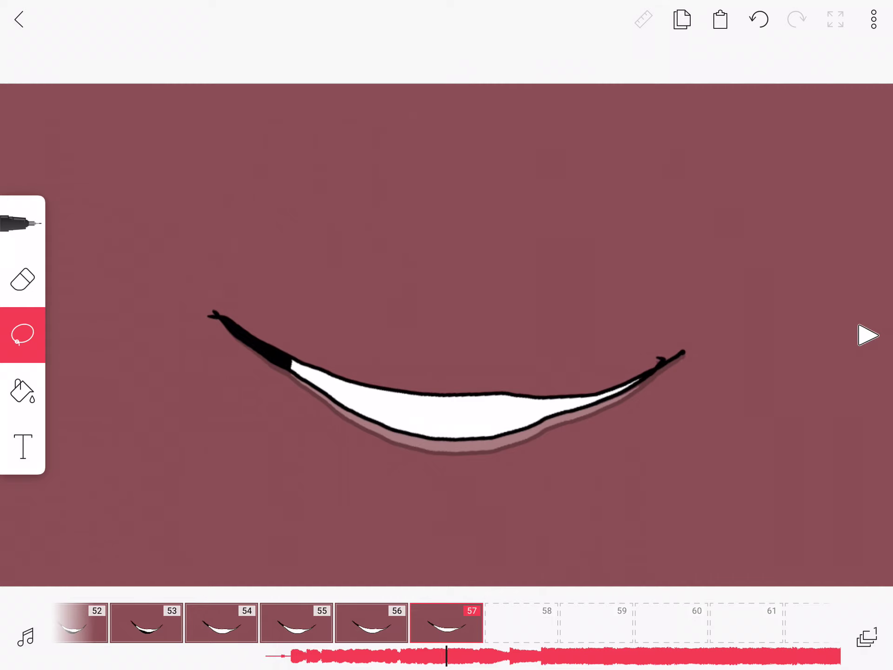
Step: Add frame 58 with the pasted mouth nudged slightly lower, and play back to check timing
left_click(521, 623)
left_click(720, 20)
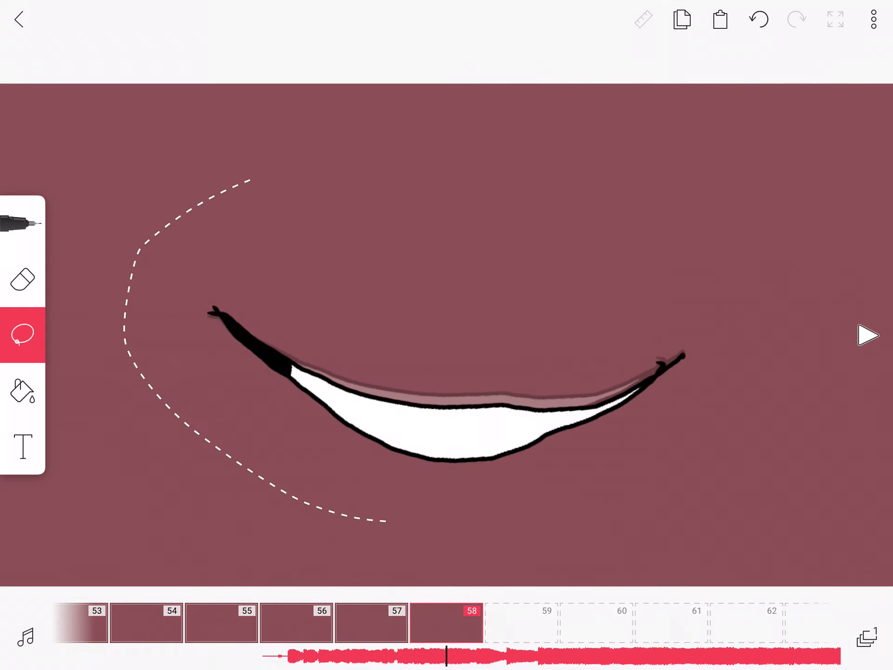
left_click_drag(458, 418, 459, 422)
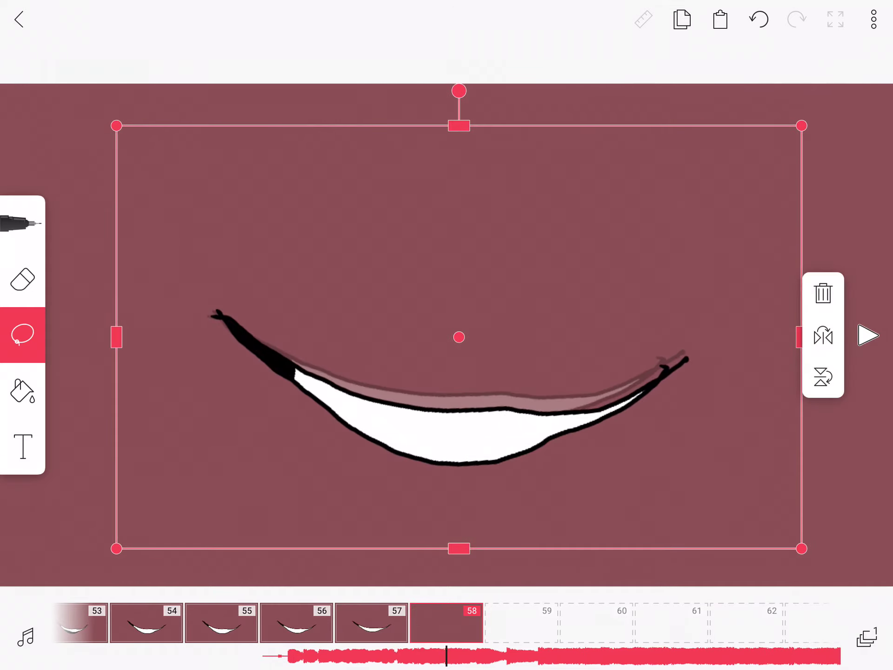
left_click(867, 335)
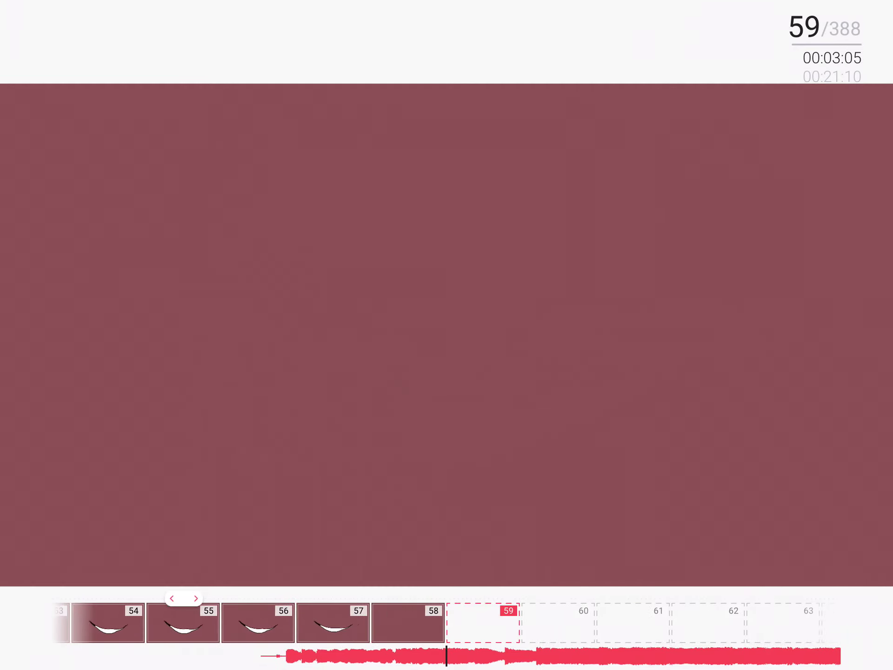
mouse_move(465, 623)
left_mouse_down()
mouse_move(525, 623)
mouse_move(155, 623)
left_mouse_up()
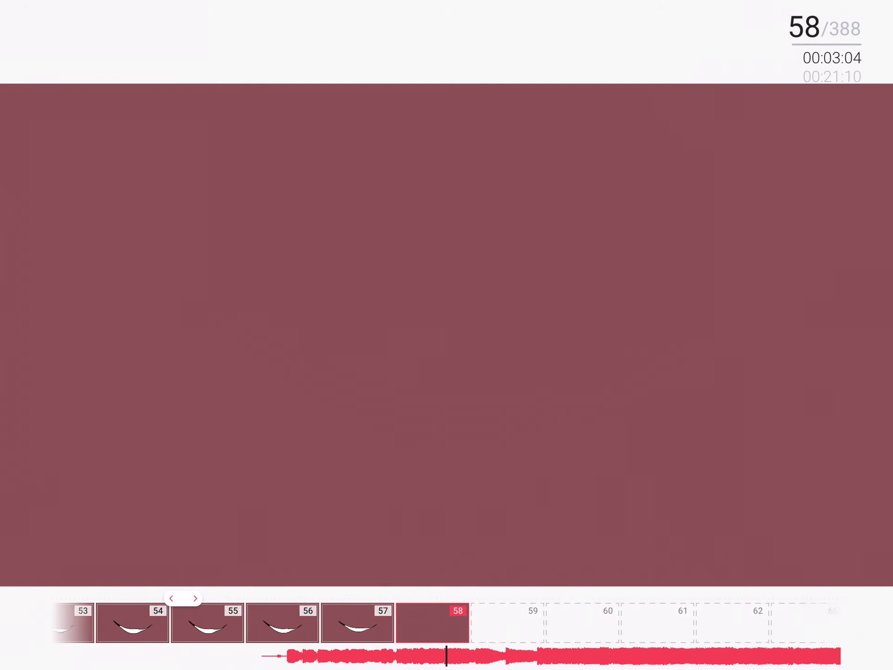
mouse_move(439, 522)
left_mouse_down()
mouse_move(140, 354)
mouse_move(86, 351)
left_mouse_up()
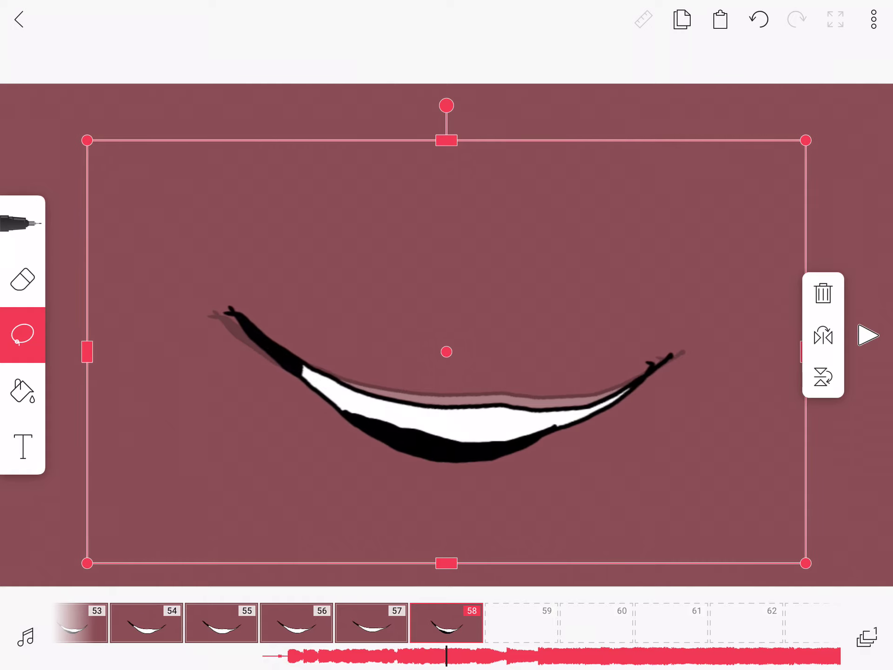
Step: Paste the mouth unchanged onto frame 59
mouse_move(447, 623)
left_mouse_down()
mouse_move(671, 623)
mouse_move(378, 623)
left_mouse_up()
left_click(720, 20)
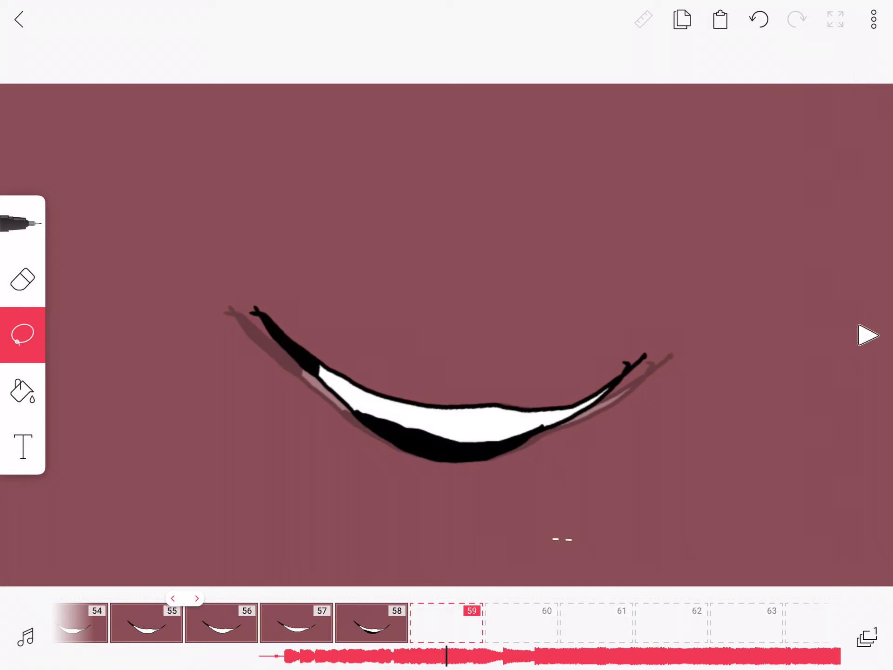
left_click_drag(572, 539, 605, 465)
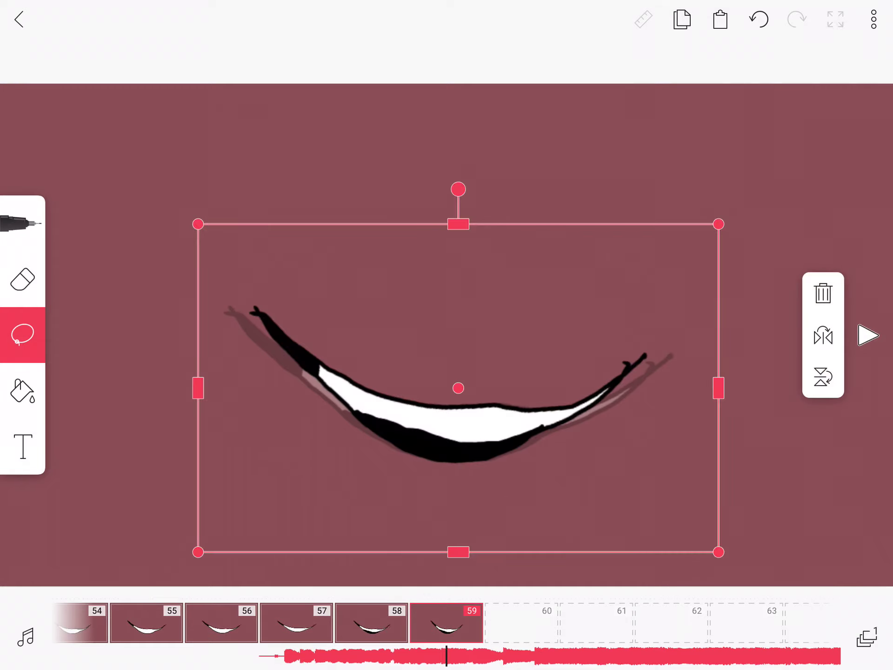
left_click(768, 512)
Step: Review the frames back to 54, then move ahead to empty frame 62
left_click_drag(224, 298, 679, 446)
left_click(768, 511)
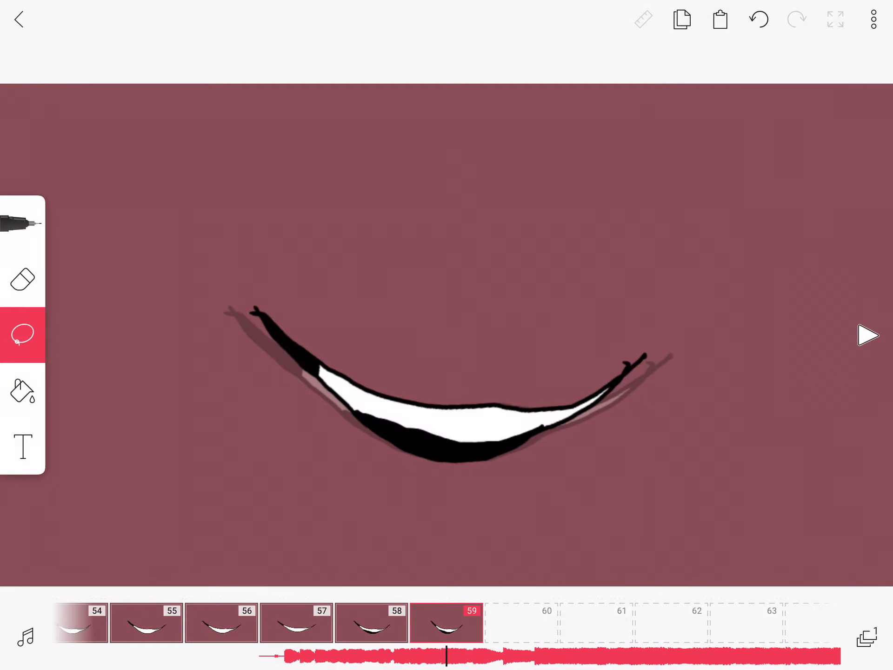
left_click_drag(261, 623, 632, 623)
mouse_move(698, 624)
left_mouse_down()
mouse_move(173, 624)
mouse_move(249, 624)
left_mouse_up()
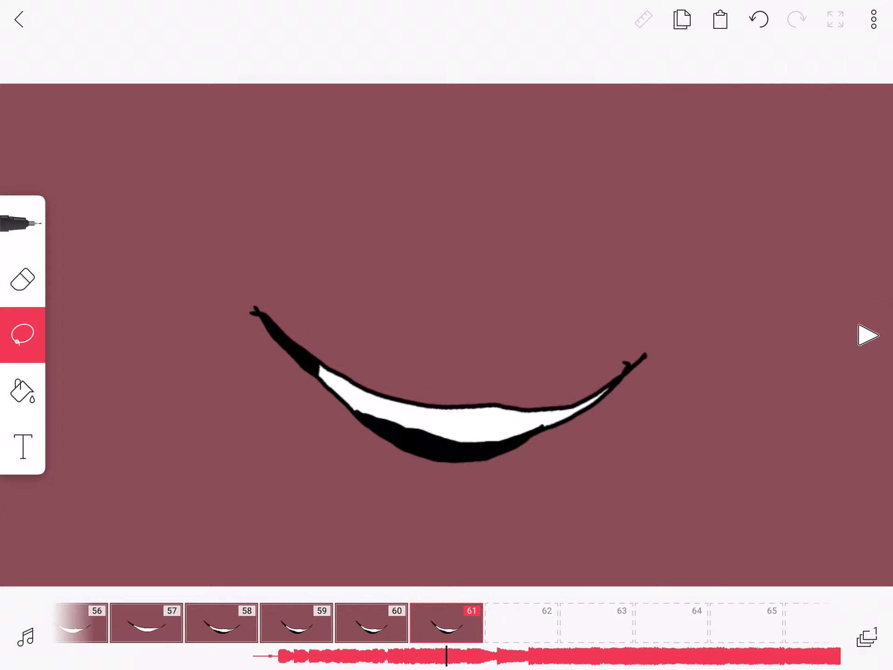
mouse_move(372, 623)
left_mouse_down()
mouse_move(821, 623)
mouse_move(297, 623)
left_mouse_up()
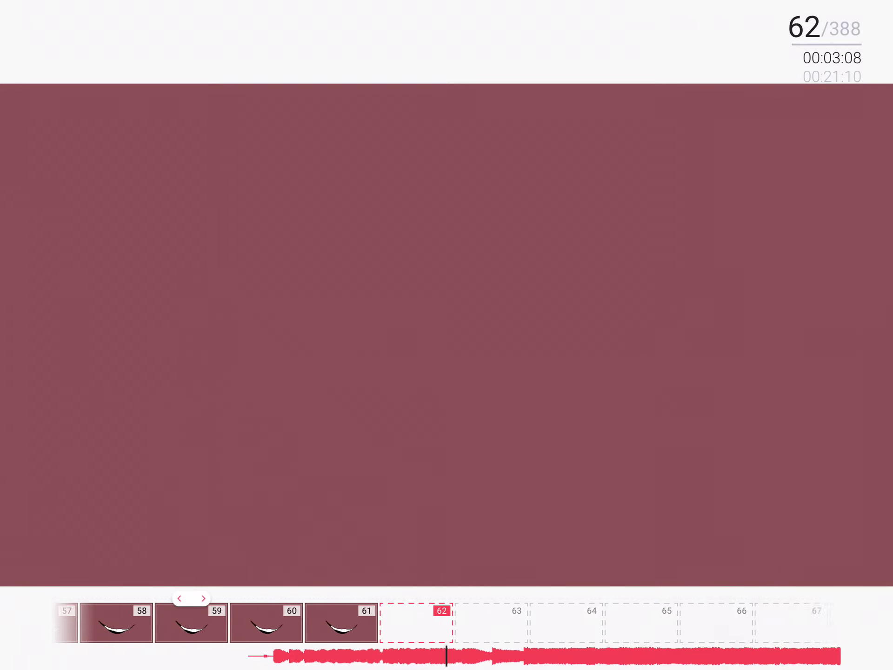
Step: Scrub between frames 45 and 62 to preview the lip-sync, ending on empty frame 63
mouse_move(372, 623)
left_mouse_down()
mouse_move(821, 623)
mouse_move(522, 623)
left_mouse_up()
left_click_drag(444, 623, 447, 623)
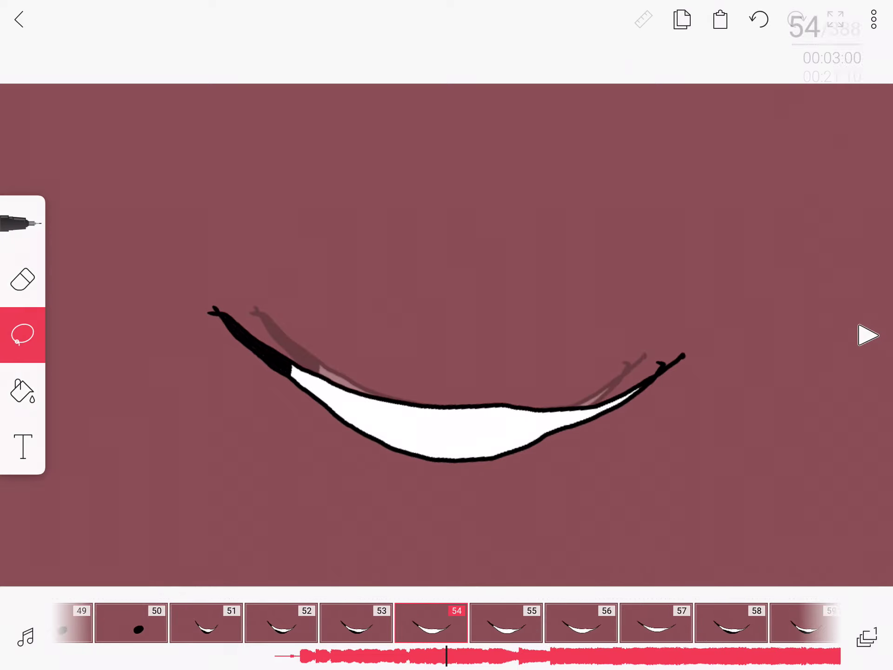
left_click_drag(821, 623, 297, 623)
mouse_move(372, 624)
left_mouse_down()
mouse_move(297, 623)
mouse_move(747, 623)
left_mouse_up()
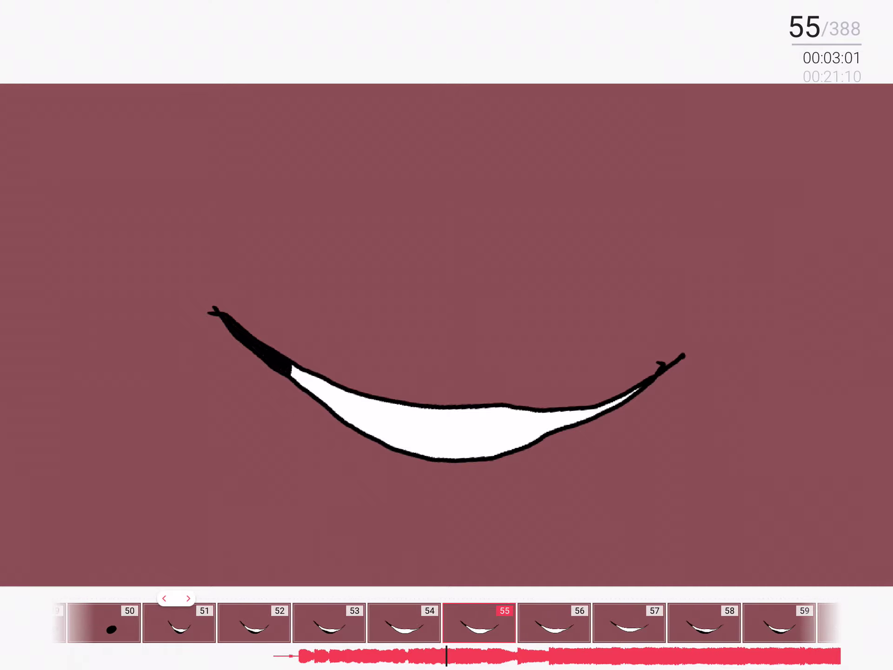
mouse_move(372, 623)
left_mouse_down()
mouse_move(821, 623)
mouse_move(372, 624)
left_mouse_up()
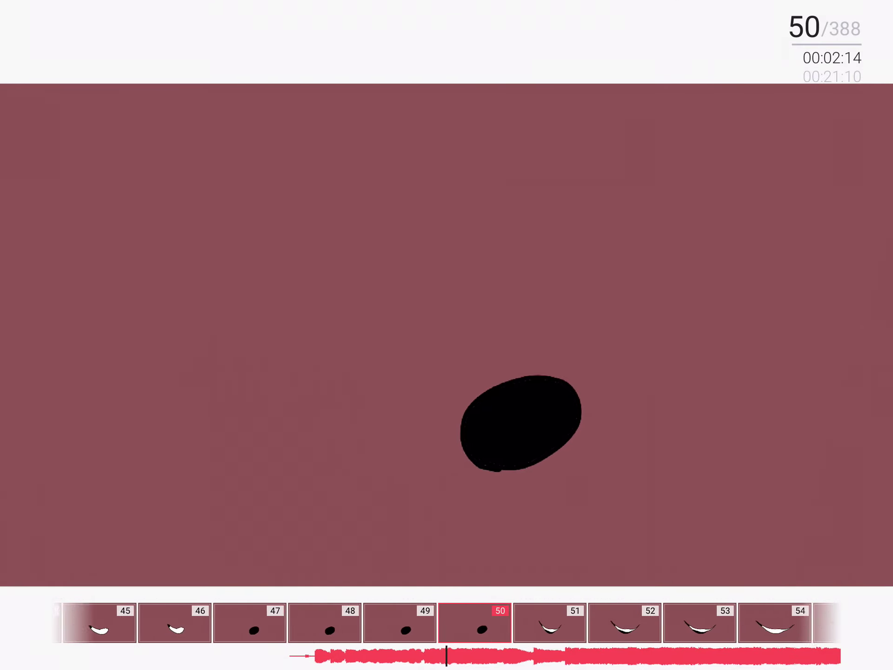
left_click_drag(698, 623, 400, 624)
left_click_drag(744, 623, 372, 623)
left_click_drag(446, 623, 372, 623)
left_click_drag(595, 623, 372, 623)
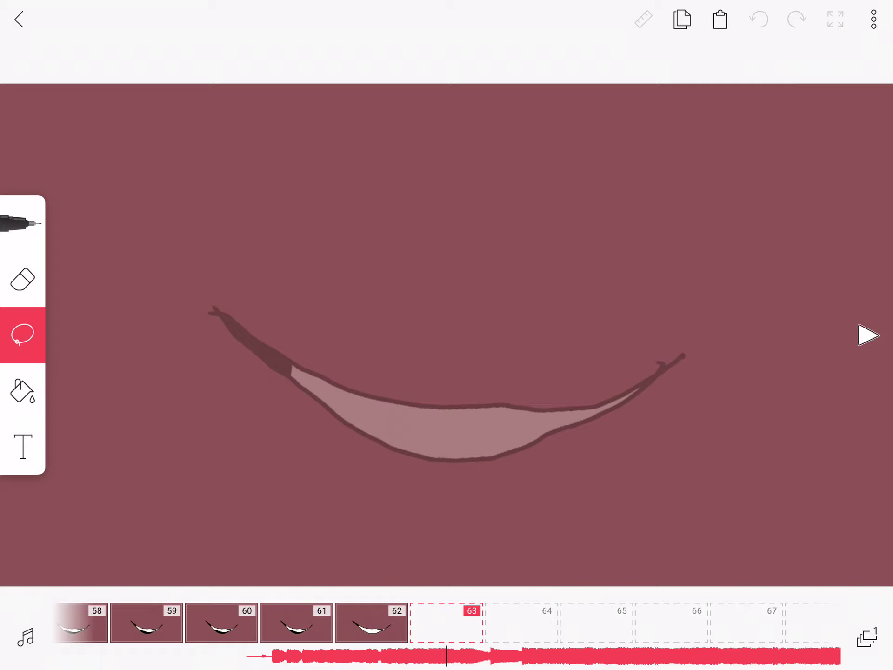
Step: Paste a new mouth onto frame 63 and stretch it wider horizontally
key("ctrl+v")
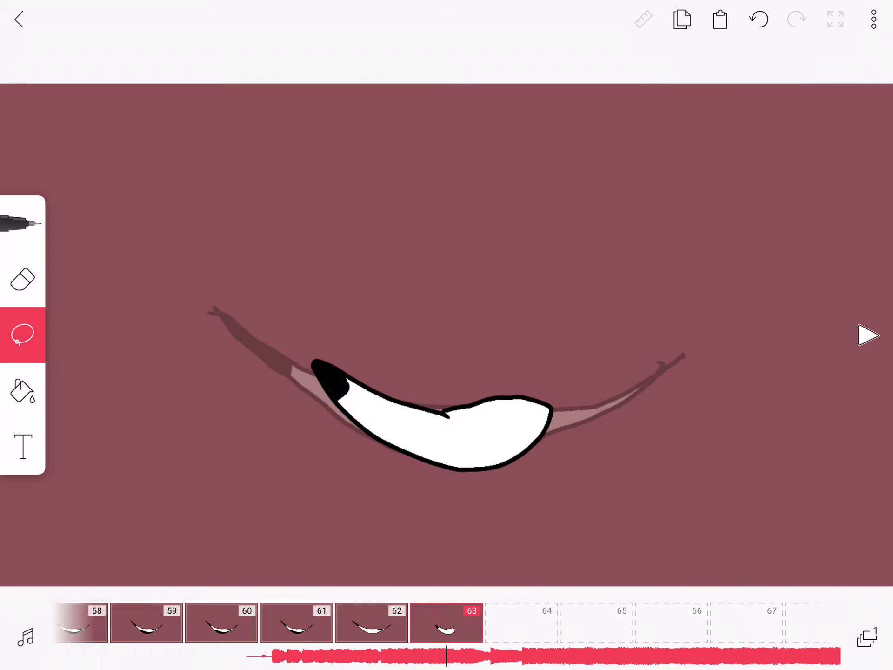
left_click_drag(516, 541, 437, 293)
left_click_drag(653, 436, 721, 436)
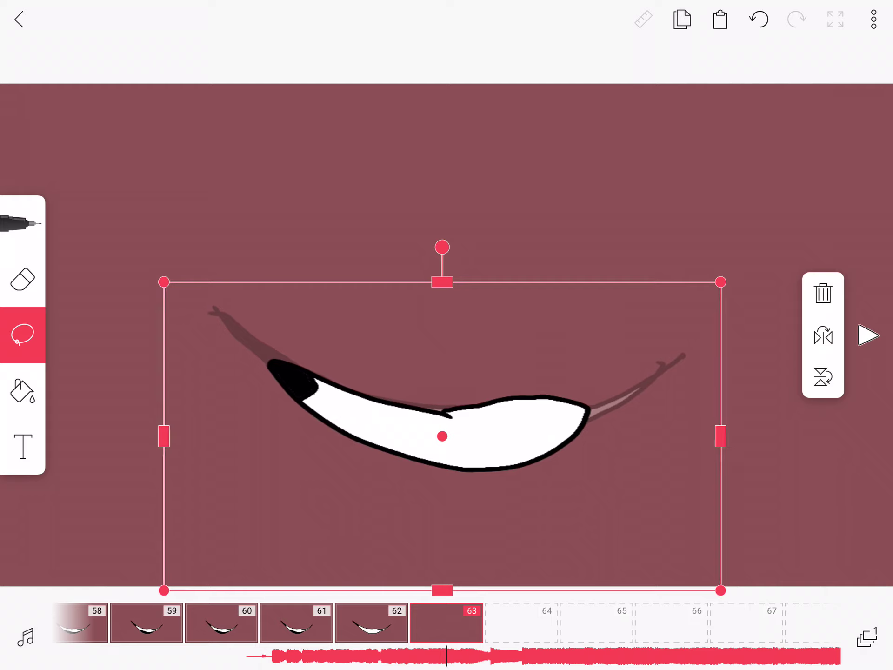
left_click_drag(325, 623, 790, 623)
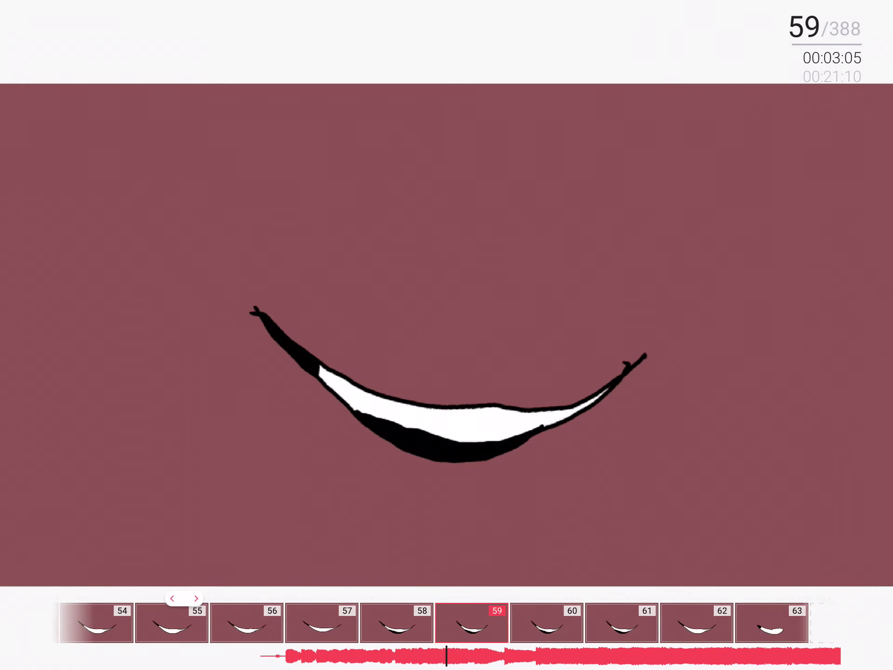
left_click_drag(326, 624, 775, 623)
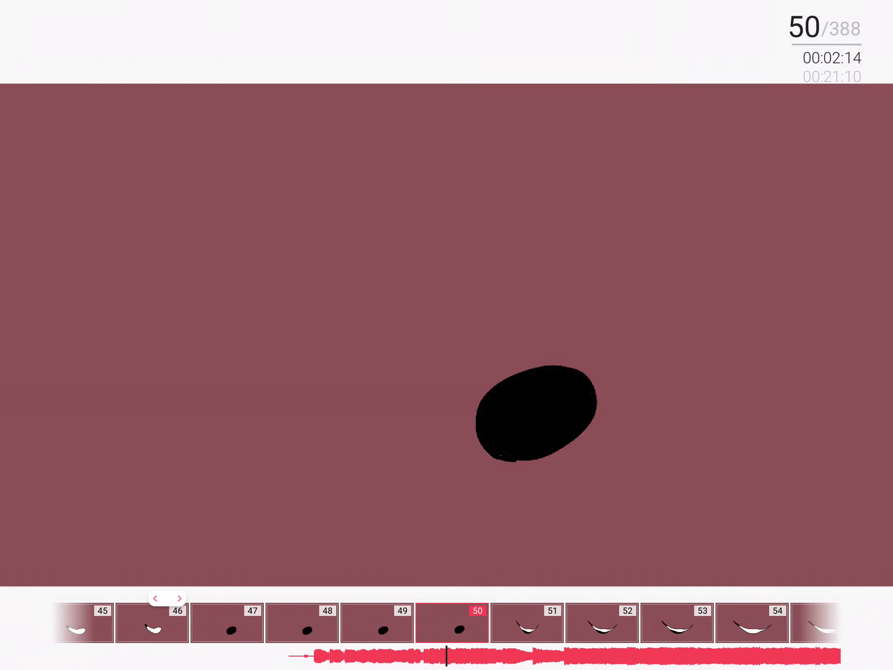
left_click_drag(790, 623, 326, 623)
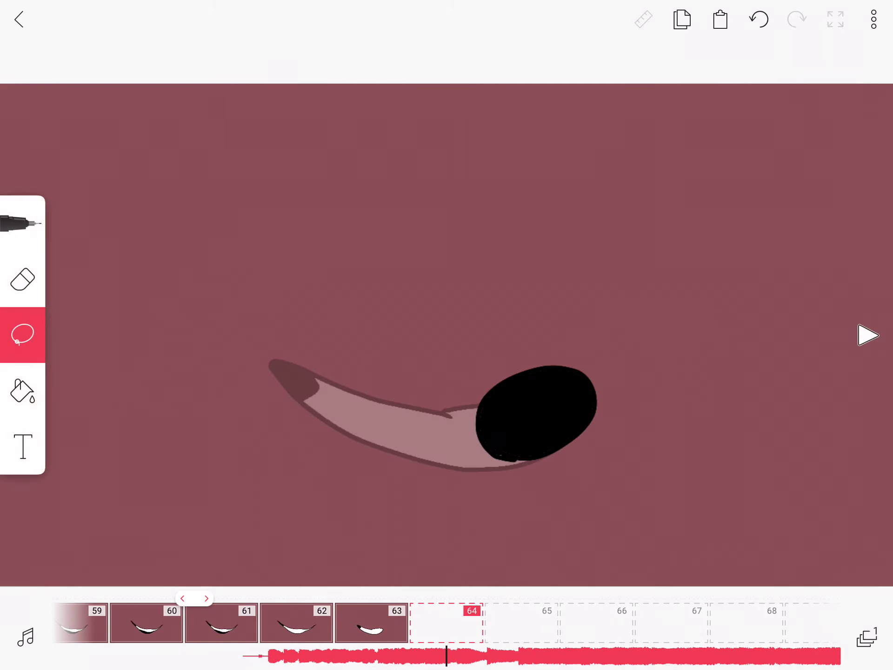
Step: Move frame 64's black oval over the faded mouth, widen it and shift it left
left_click_drag(588, 501, 427, 483)
mouse_move(512, 418)
left_mouse_down()
mouse_move(463, 422)
mouse_move(504, 428)
mouse_move(459, 425)
left_mouse_up()
left_click_drag(621, 426, 737, 426)
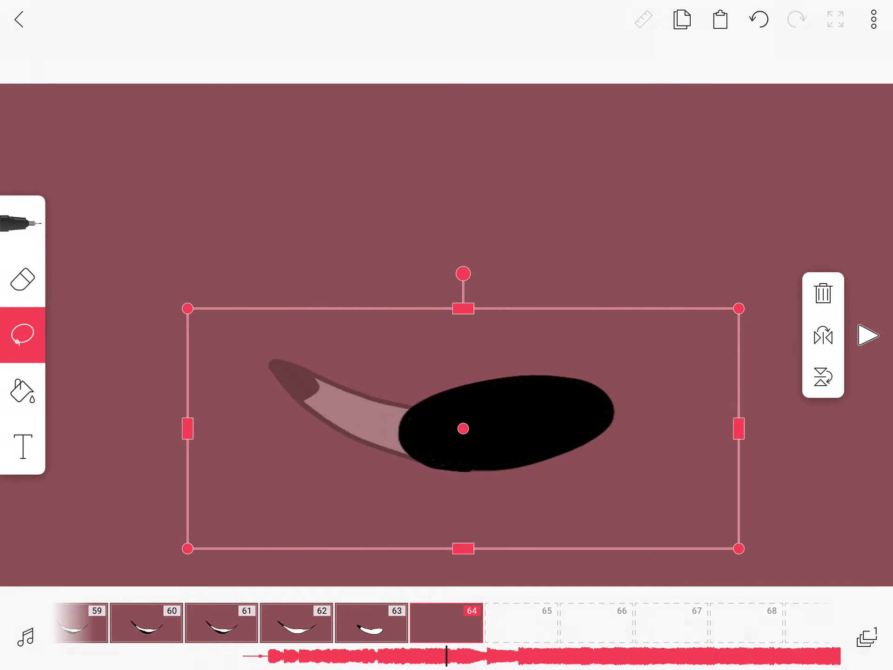
left_click_drag(456, 427, 433, 429)
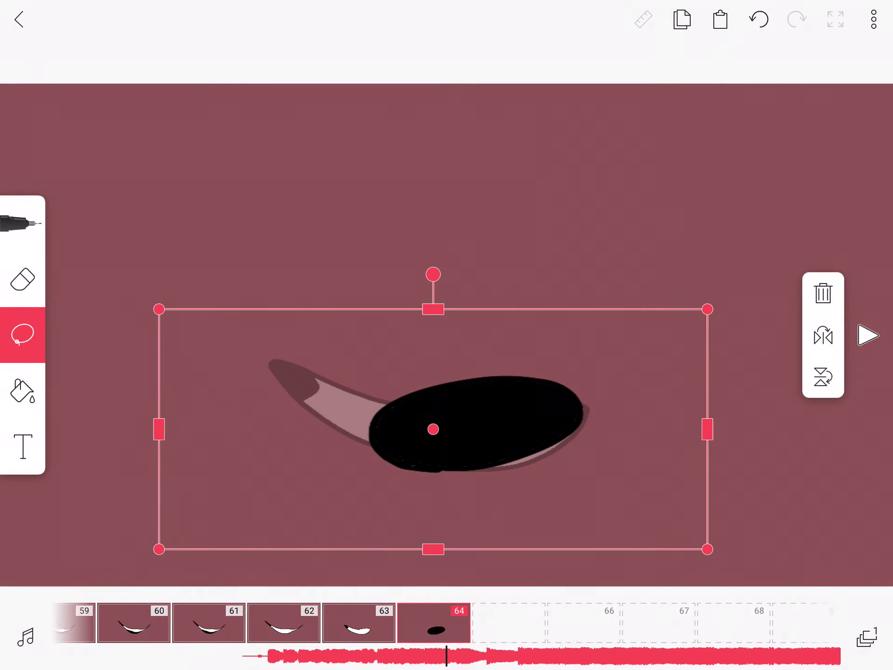
Step: Add frame 65 with a black oval positioned over the faded onion-skin shape
left_click(521, 624)
left_click_drag(511, 461, 484, 446)
left_click_drag(590, 509, 600, 372)
mouse_move(536, 413)
left_mouse_down()
mouse_move(465, 465)
mouse_move(478, 455)
mouse_move(476, 436)
left_mouse_up()
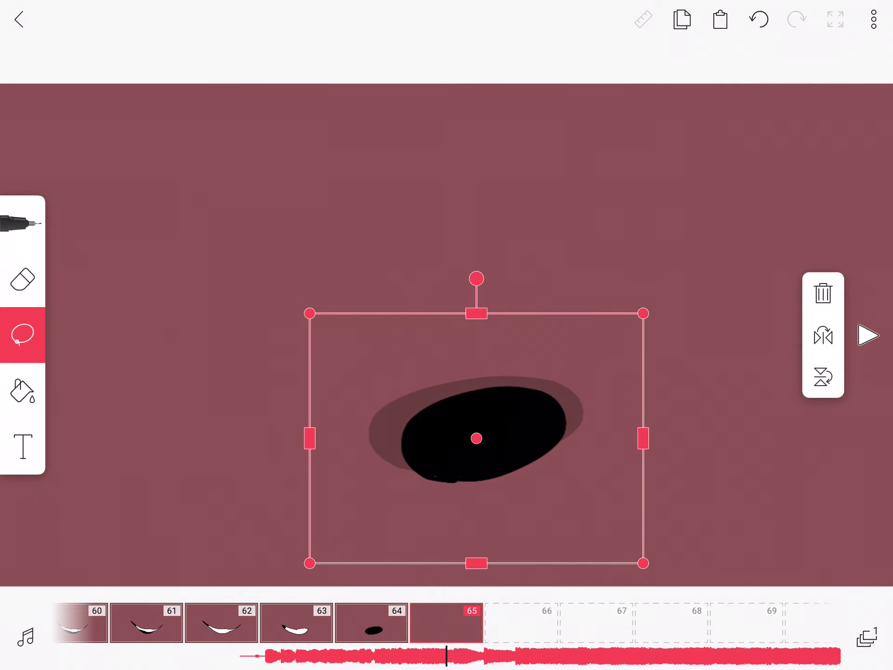
left_click_drag(476, 438, 487, 428)
left_click(186, 279)
Step: Add frame 66 with a pasted black oval stretched wider
left_click(521, 624)
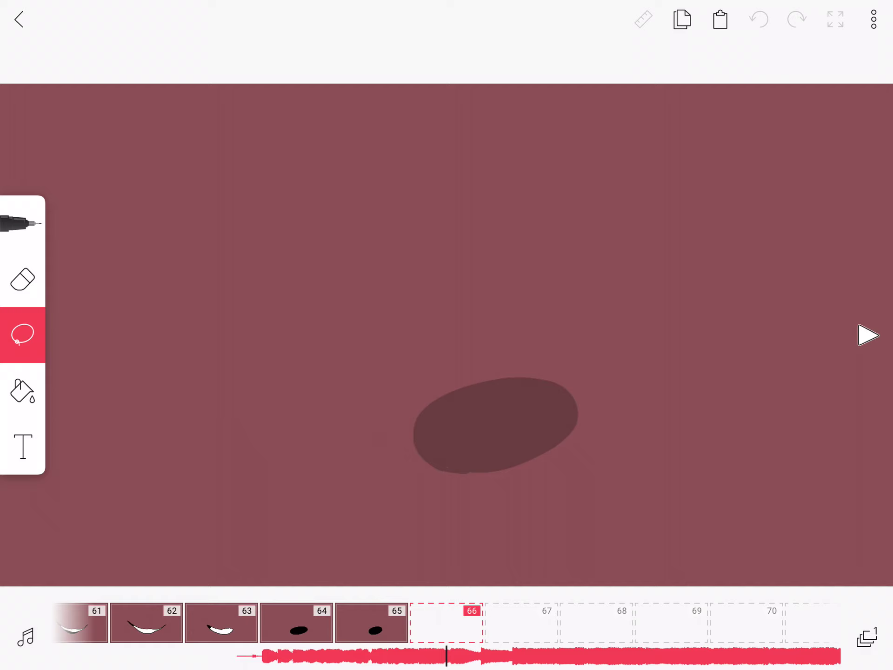
left_click(720, 19)
left_click_drag(635, 429, 585, 512)
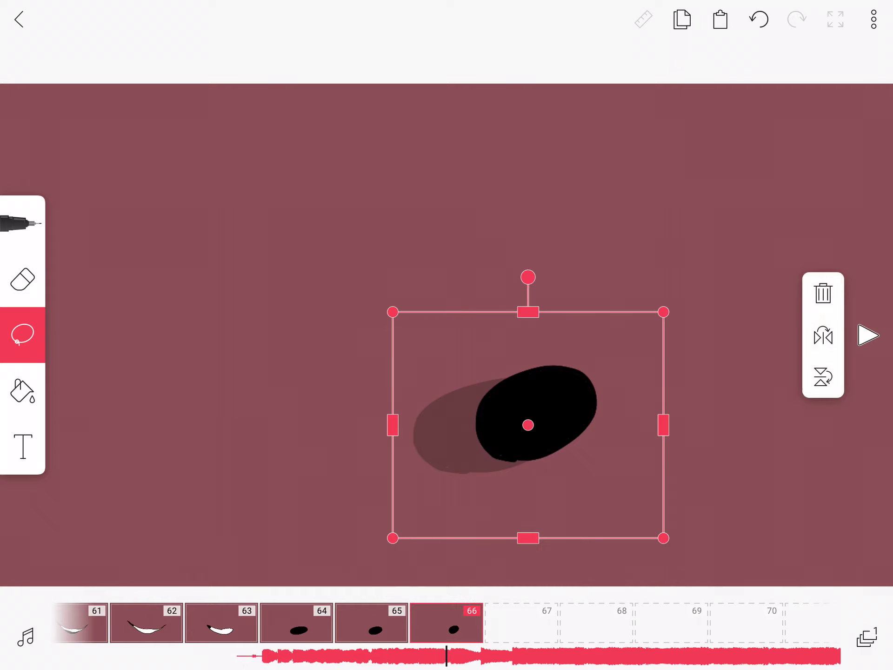
left_click_drag(662, 423, 688, 423)
left_click(186, 279)
Step: Add frame 67 with a pasted black oval, with Safari in split view alongside
left_click(521, 623)
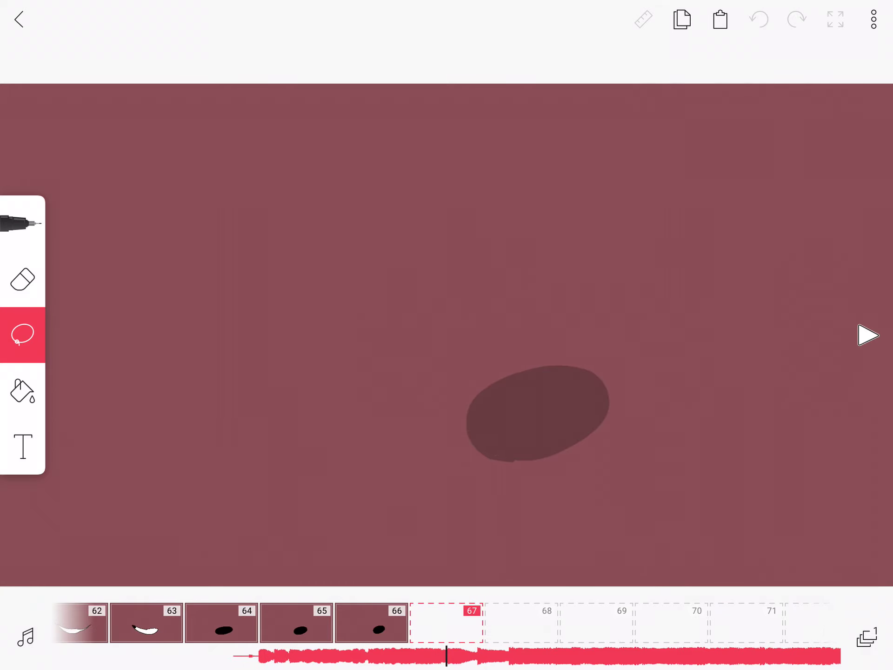
left_click(719, 19)
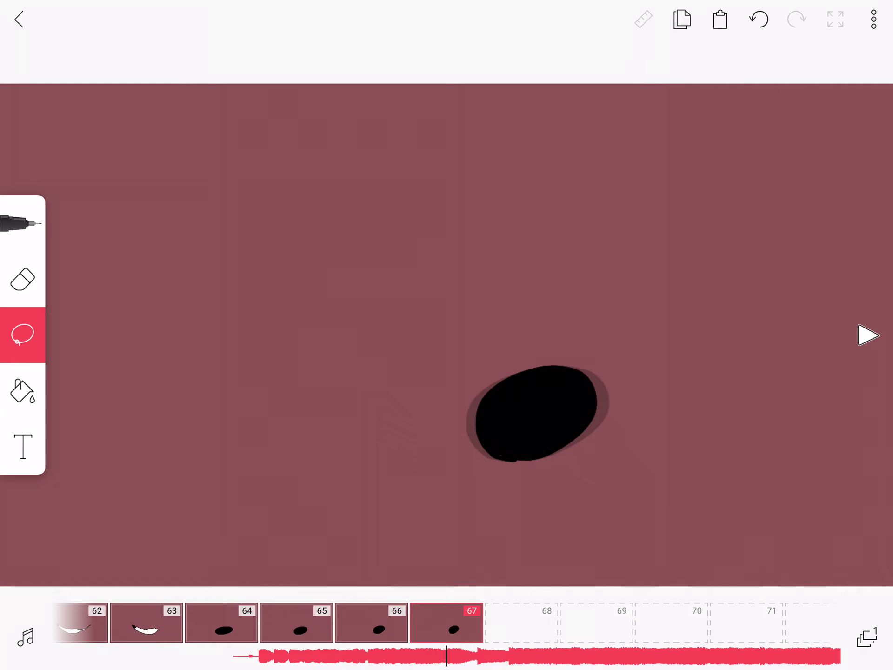
left_click(446, 6)
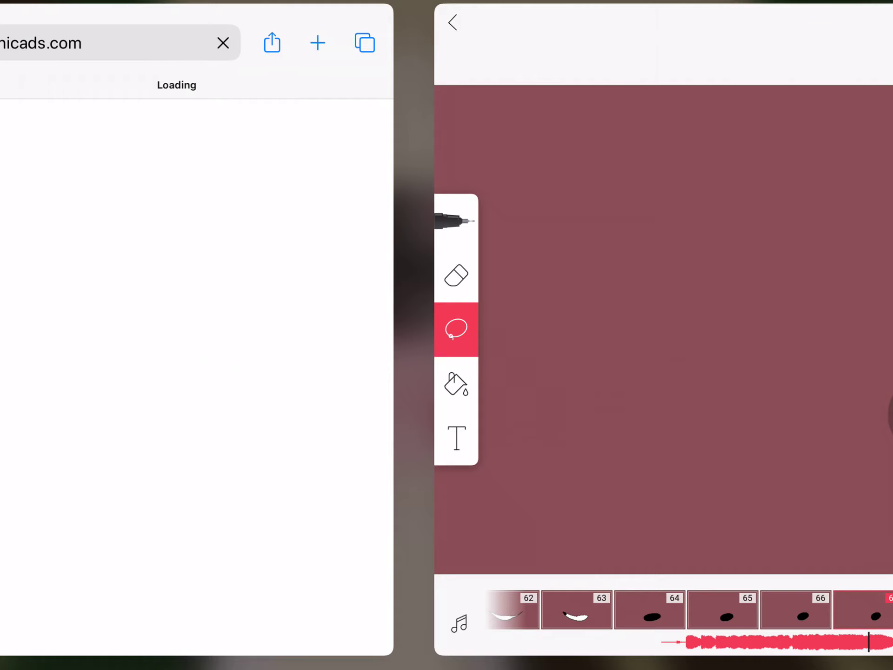
left_click_drag(414, 335, 4, 335)
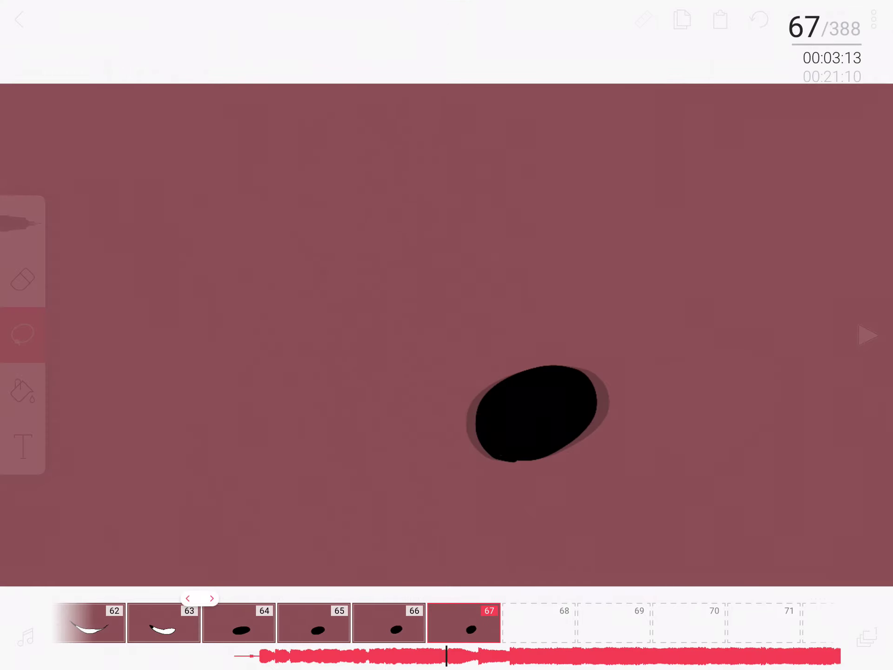
left_click_drag(190, 600, 36, 598)
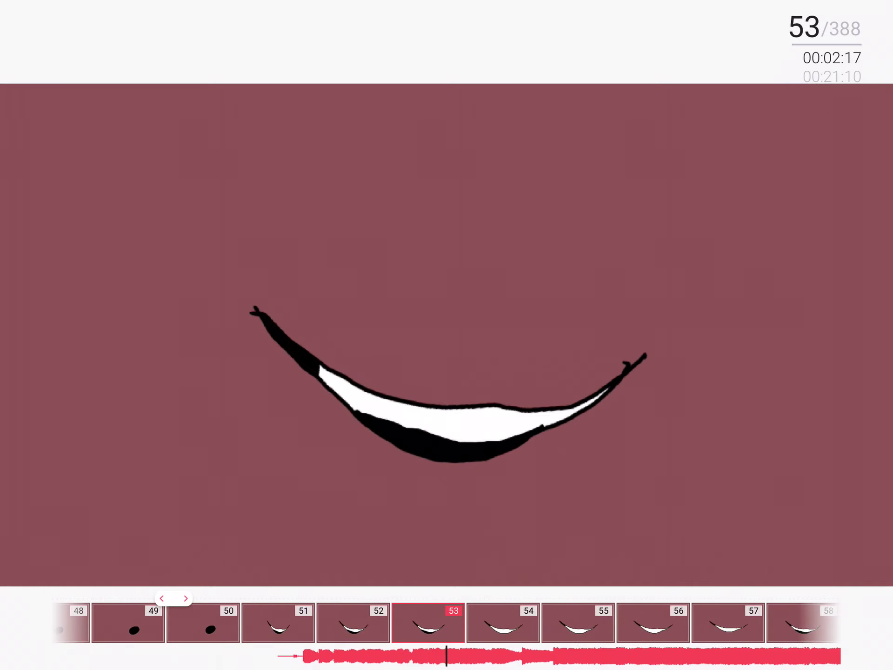
Step: Stop playback at frame 53, then resume playing against the song
left_click(446, 334)
left_click(867, 335)
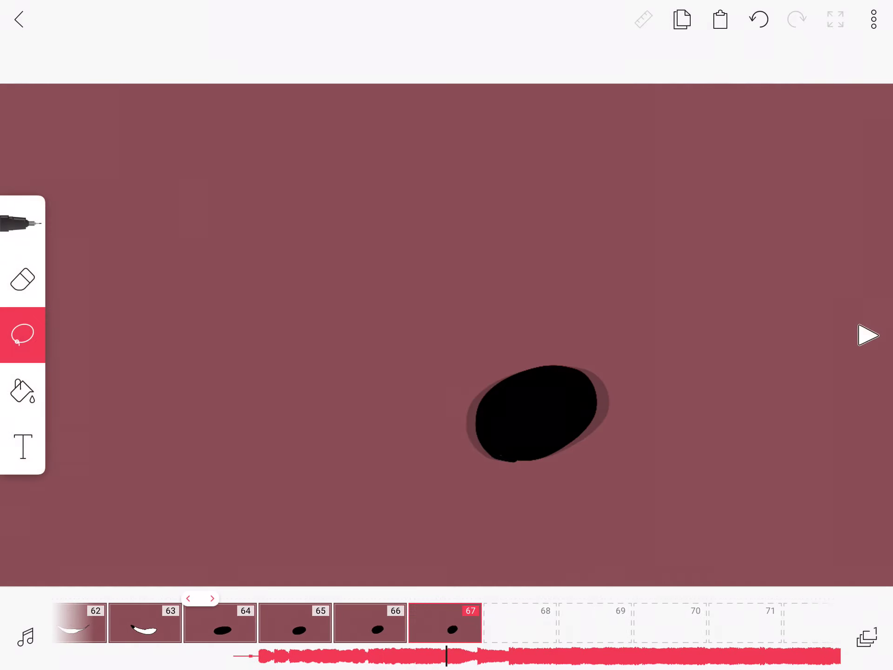
Step: Paste the mouth onto frame 68, squeeze it narrower and shift it slightly right
key("ctrl+v")
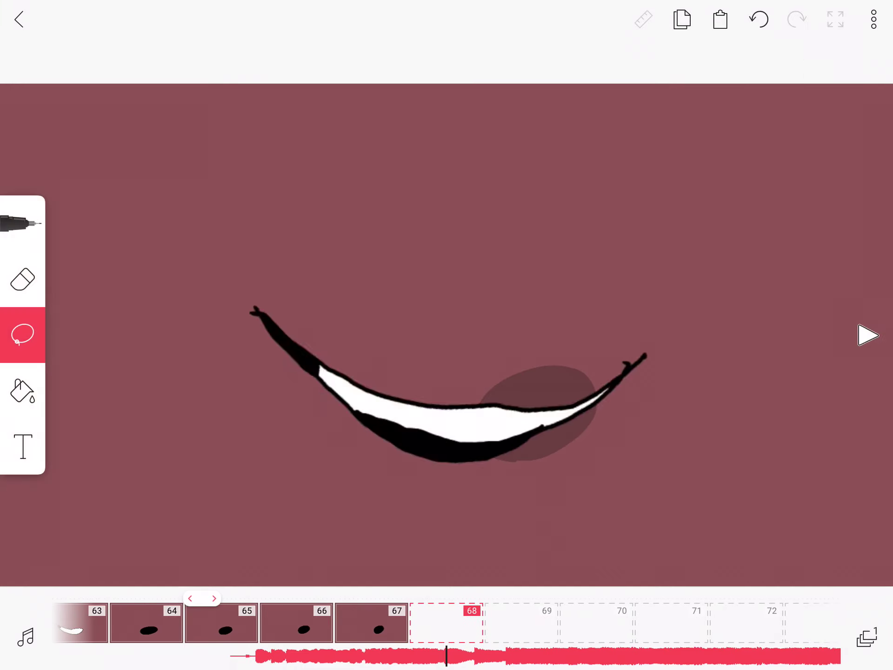
left_click_drag(441, 527, 653, 293)
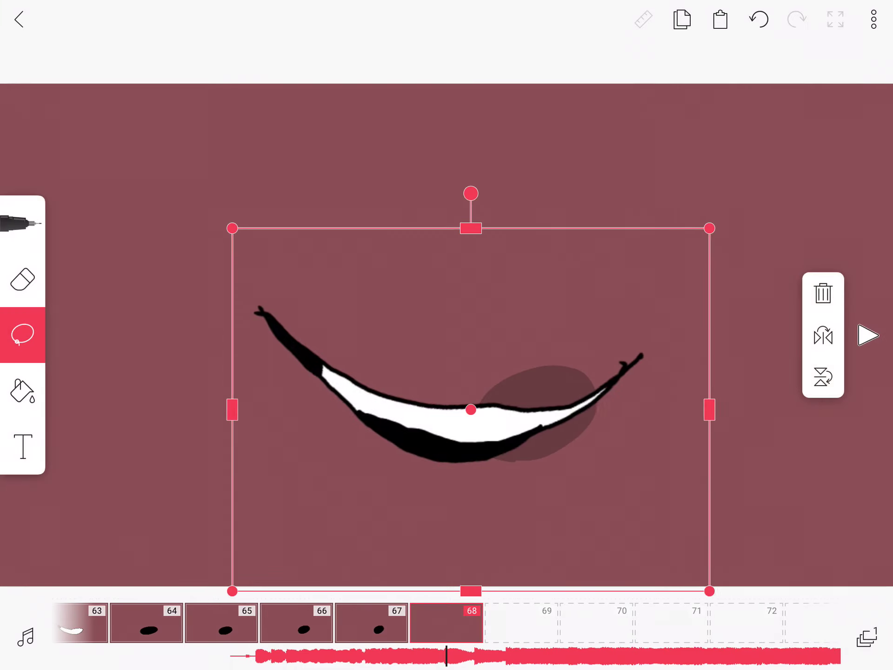
left_click_drag(712, 410, 584, 410)
left_click_drag(471, 409, 518, 409)
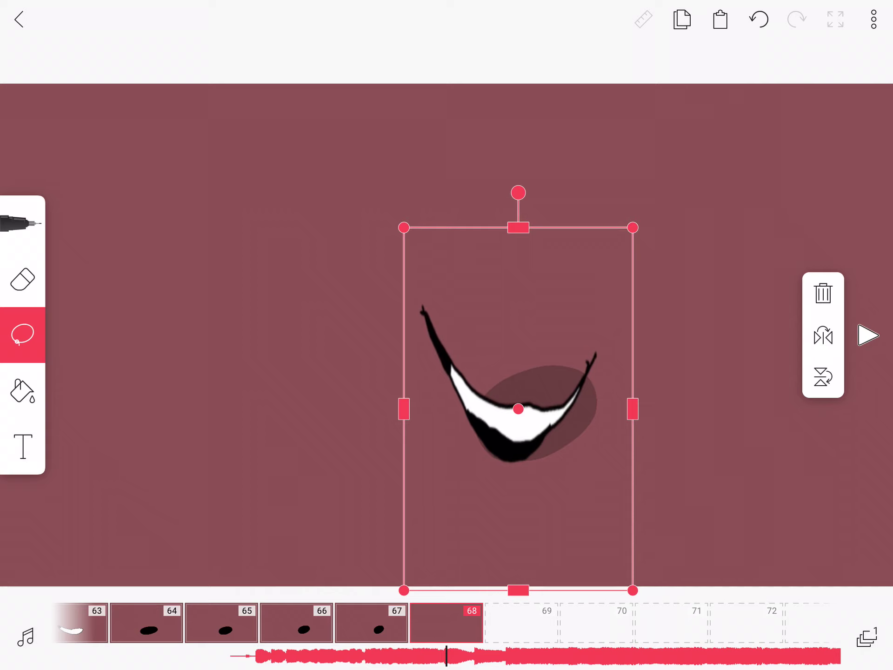
Step: Add frame 69 with the mouth squashed vertically, narrowed, and nudged right and down
left_click(520, 623)
key("ctrl+v")
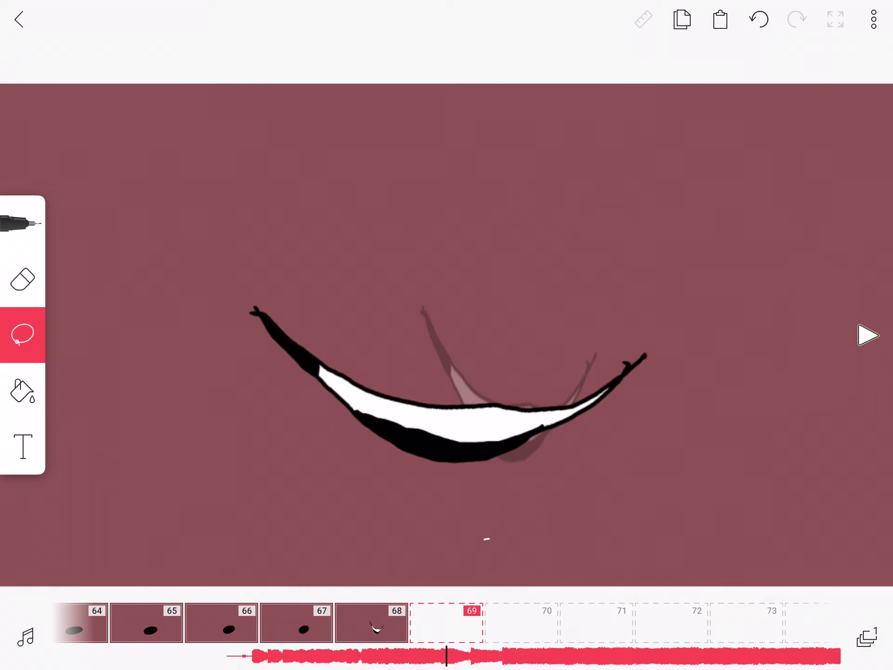
mouse_move(487, 538)
left_mouse_down()
mouse_move(518, 239)
mouse_move(493, 558)
left_mouse_up()
left_click_drag(462, 219, 462, 247)
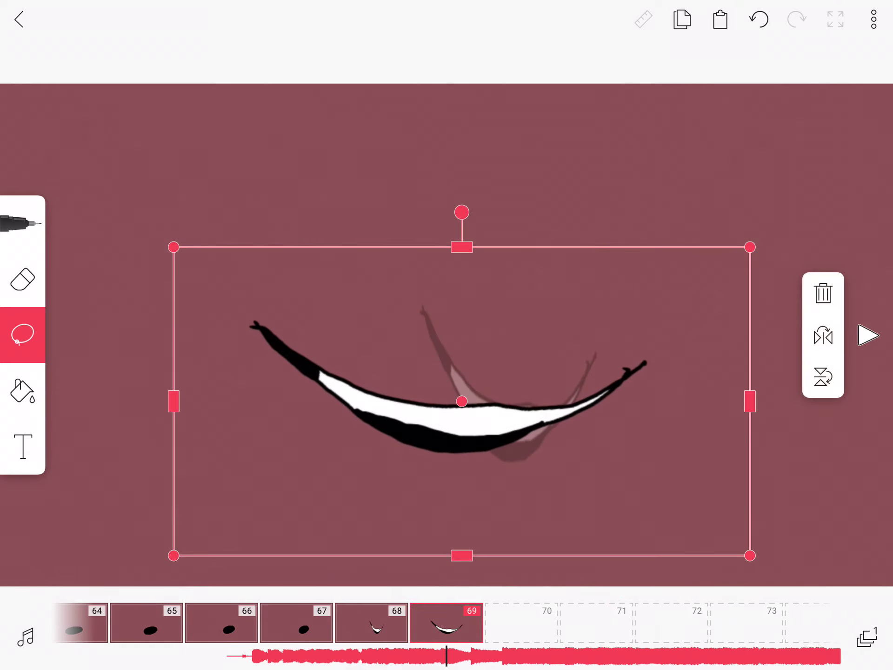
left_click_drag(750, 401, 638, 401)
left_click_drag(462, 401, 491, 405)
Step: Add frame 70 with the pasted mouth narrowed evenly, after undoing a mistaken selection
left_click(867, 335)
left_click(719, 19)
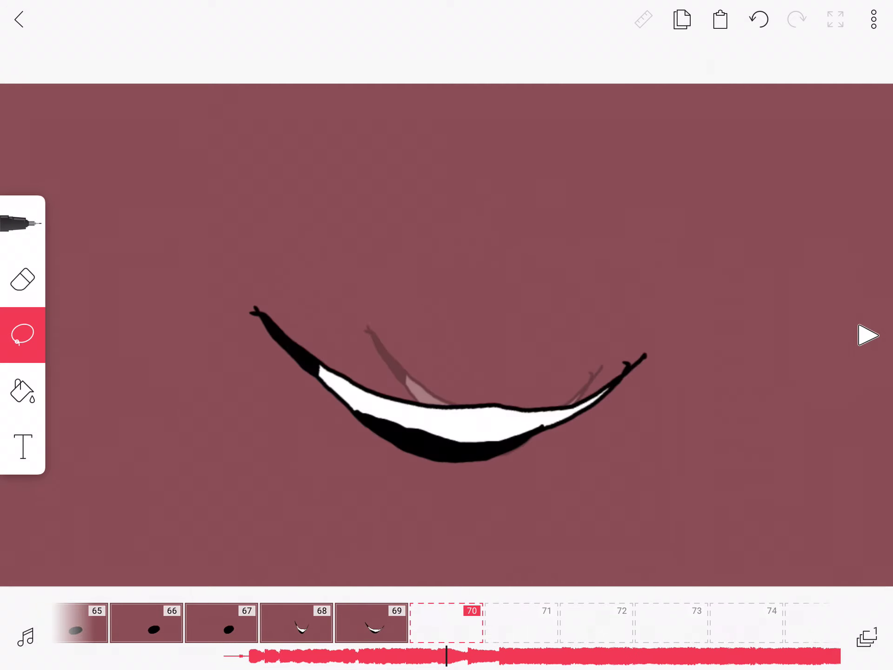
left_click_drag(398, 200, 409, 535)
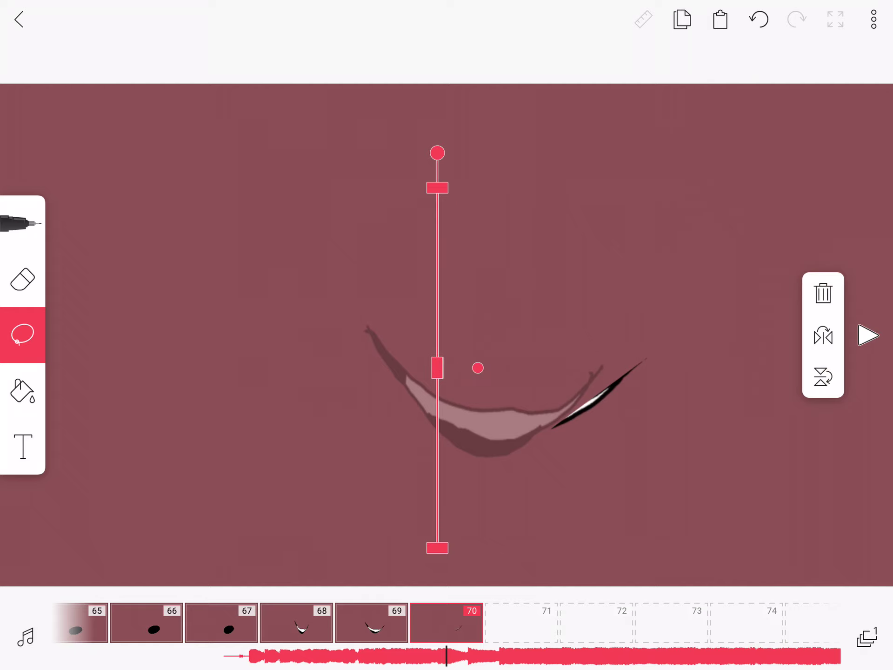
key("Escape")
key("ctrl+z")
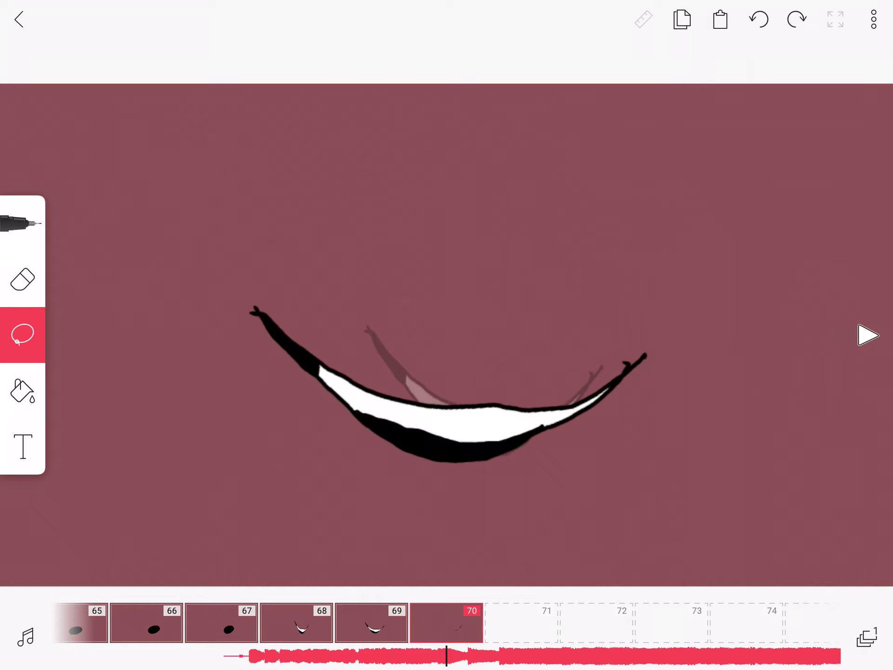
left_click_drag(444, 527, 756, 232)
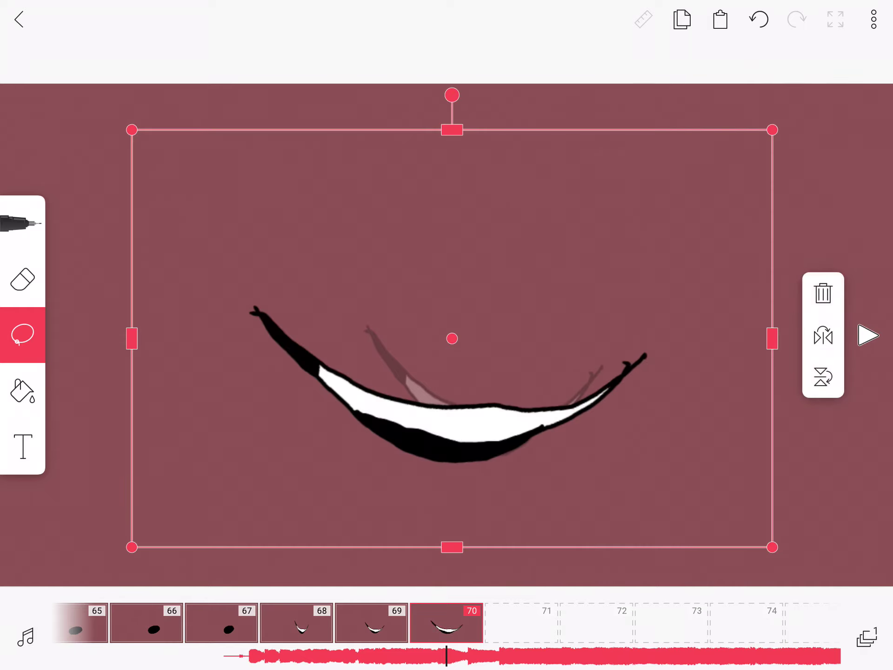
left_click_drag(132, 338, 224, 338)
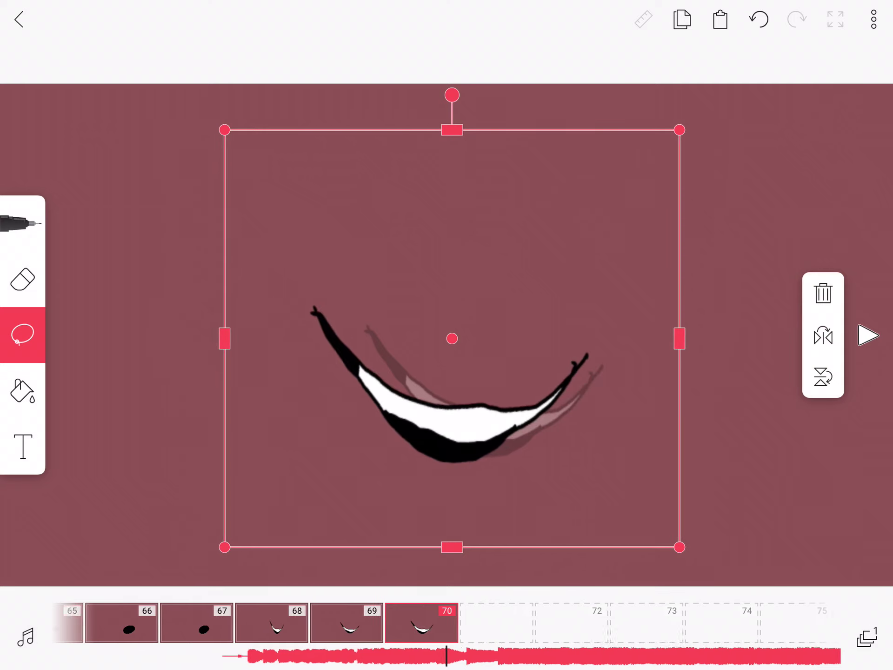
Step: Add frame 71 with the wider mouth pasted, then scrub back to around frame 62
left_click(520, 623)
left_click(720, 20)
left_click_drag(325, 623, 813, 624)
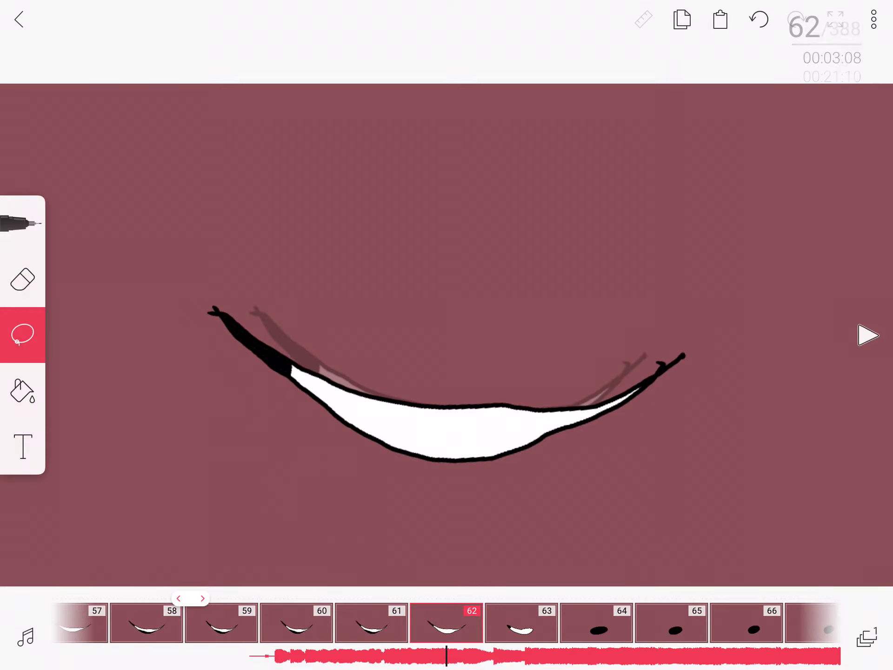
scroll(572, 409, "up", 5)
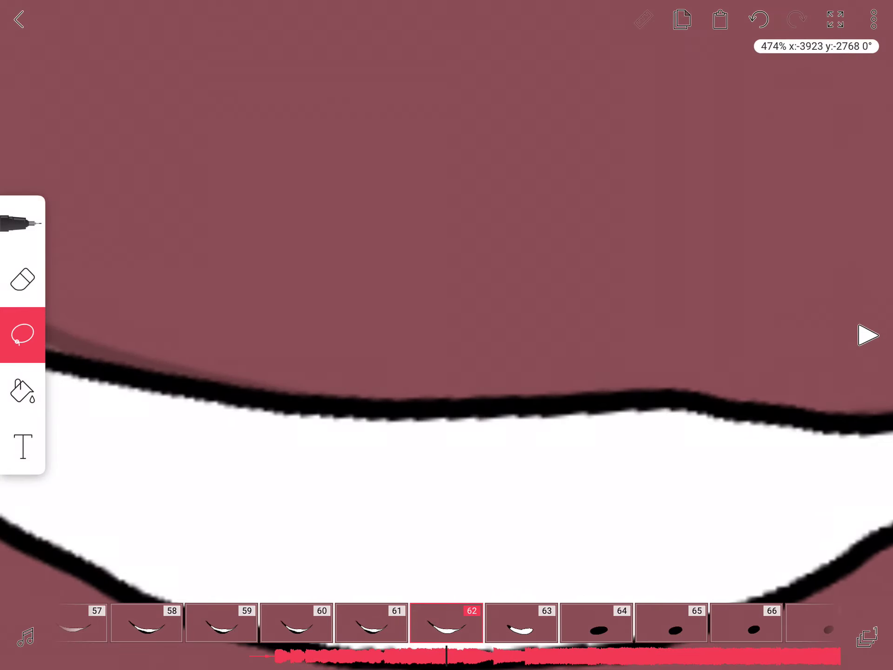
scroll(447, 335, "down", 2)
scroll(447, 334, "down", 5)
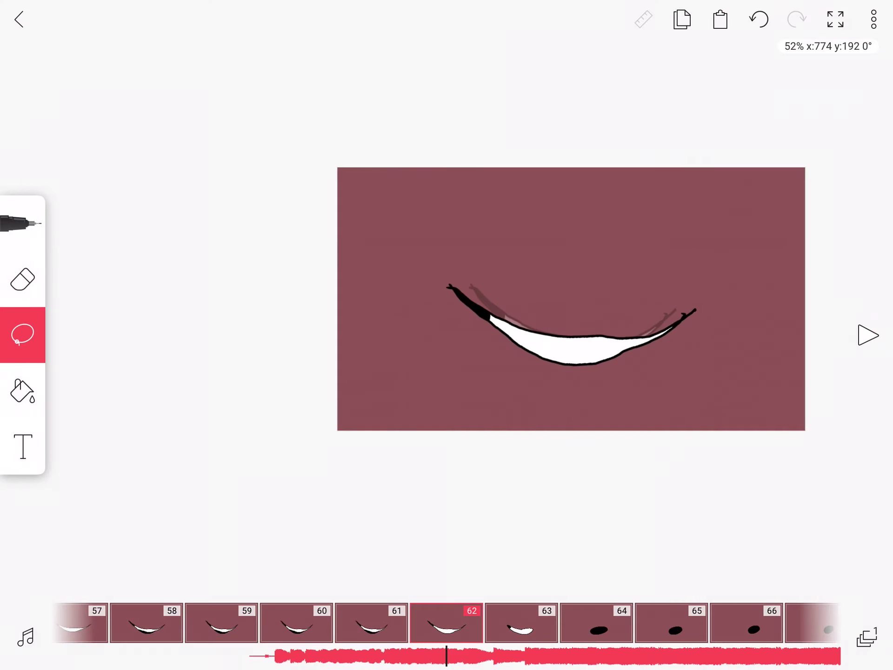
scroll(447, 335, "up", 2)
scroll(446, 335, "up", 1)
Step: Play the animation and step frame by frame to check the lip-sync
key("space")
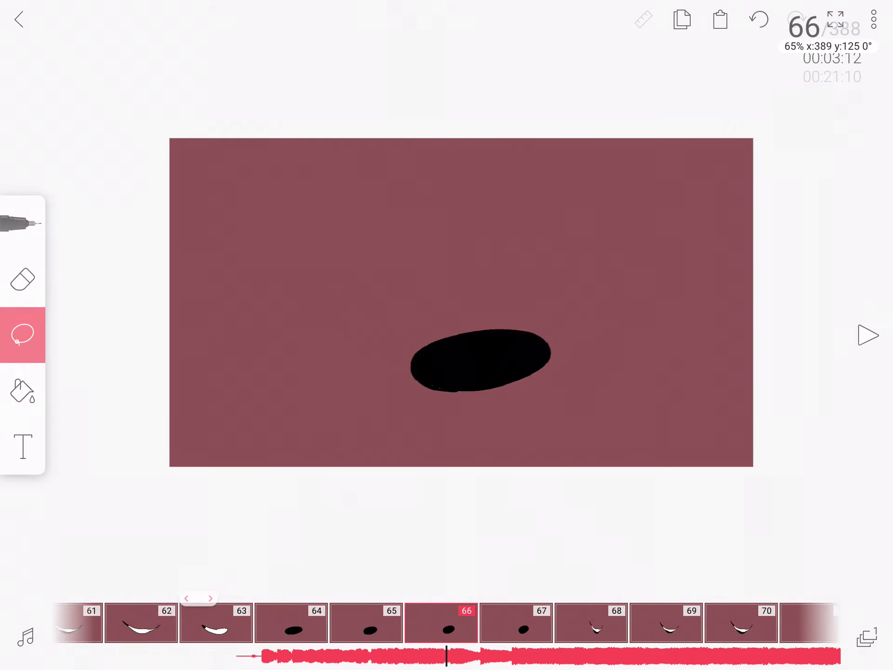
key("Left")
key("Left")
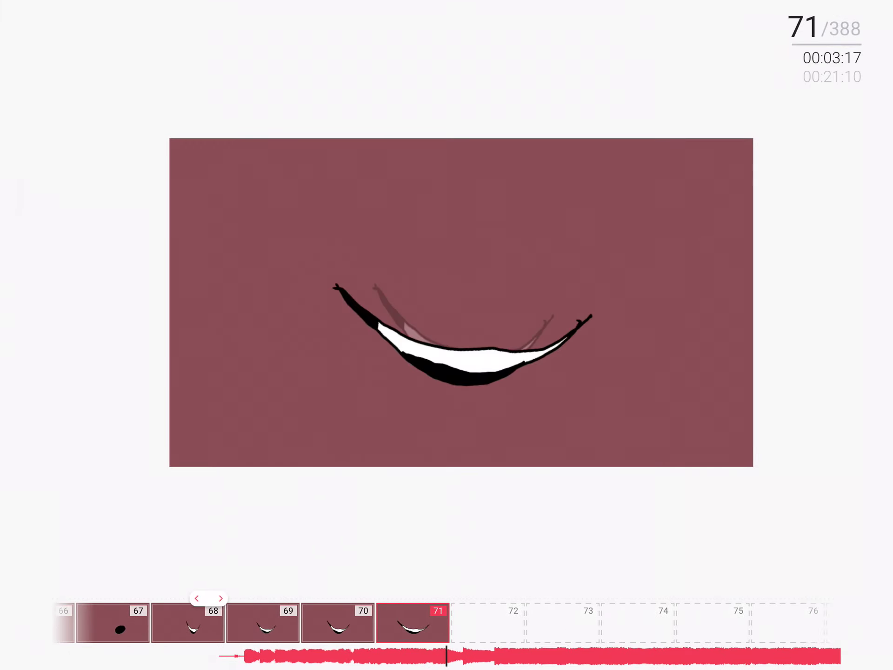
key("Right")
key("Right")
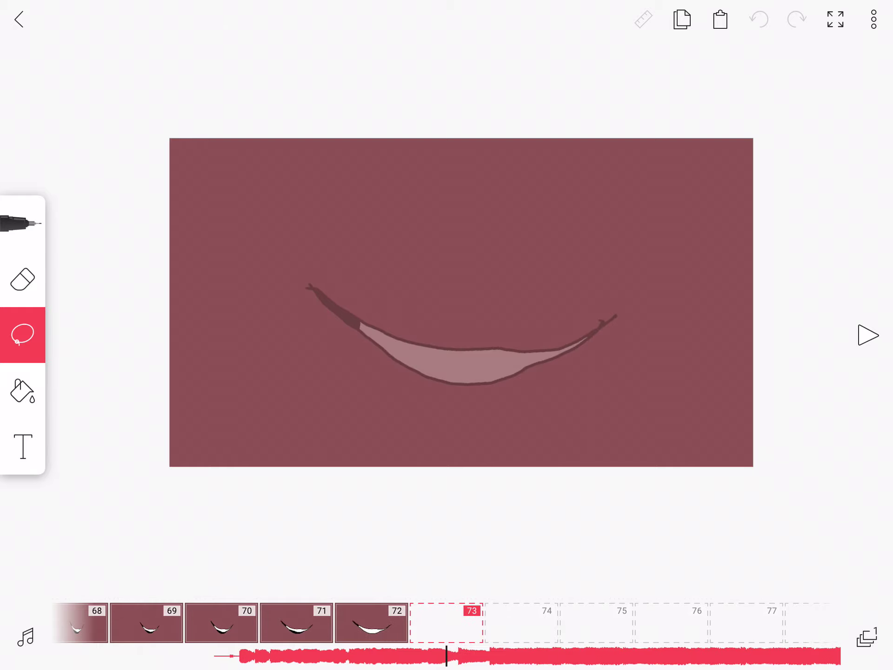
scroll(446, 335, "down", 3)
key("space")
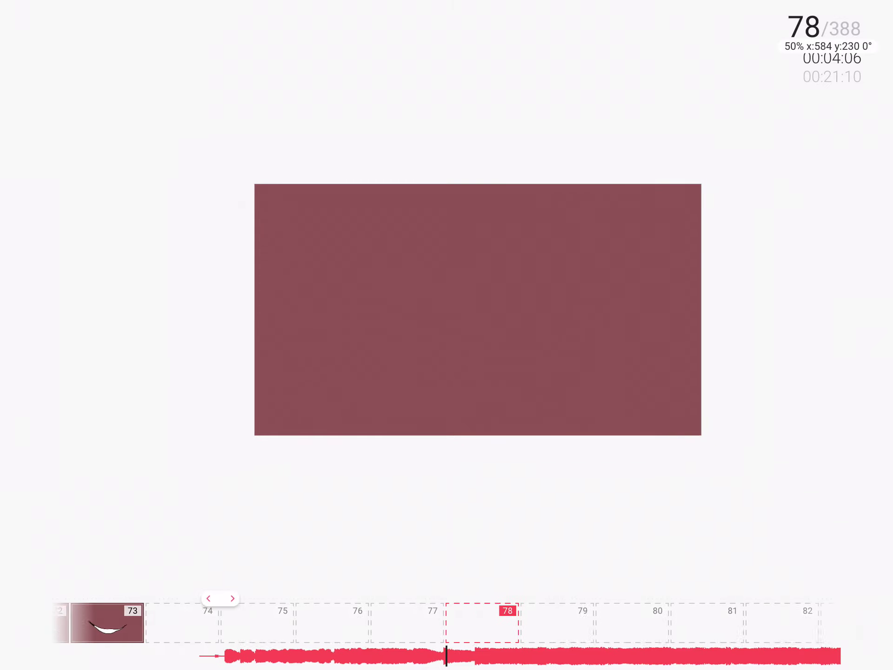
left_click_drag(326, 623, 697, 623)
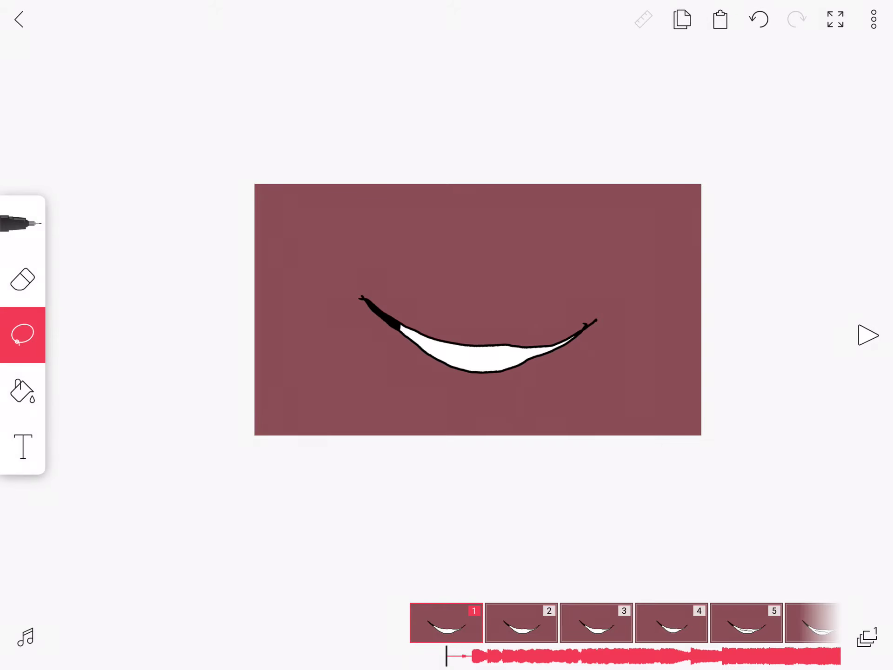
key("space")
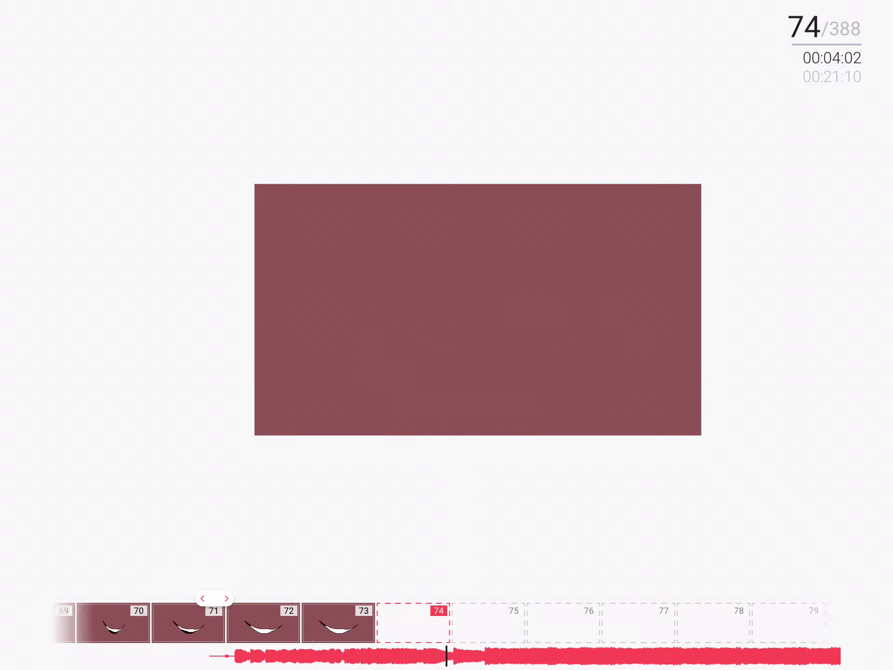
key("space")
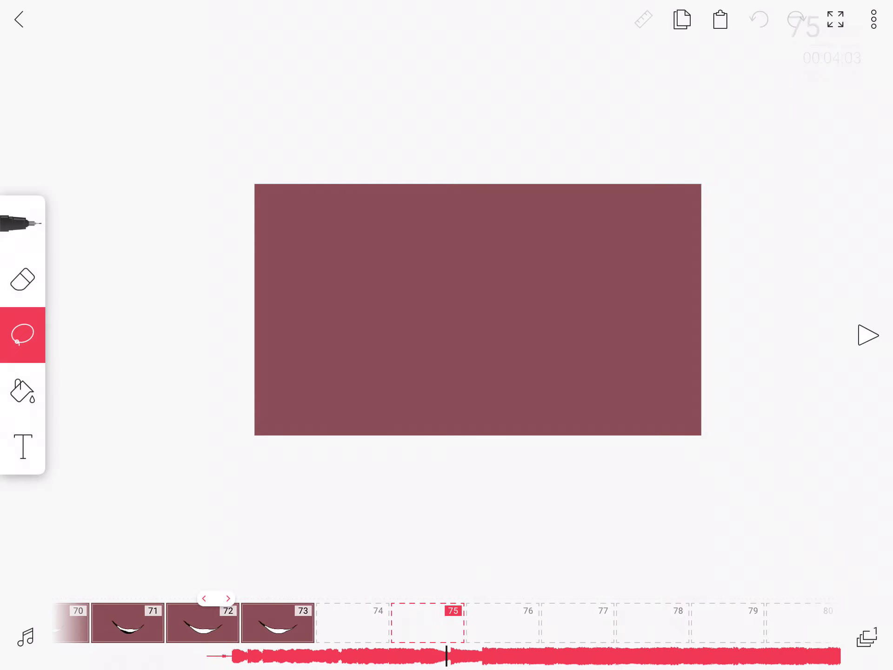
Step: Switch to the pen and try two large scribbles on frame 75, undoing both
left_click(20, 223)
scroll(477, 309, "up", 3)
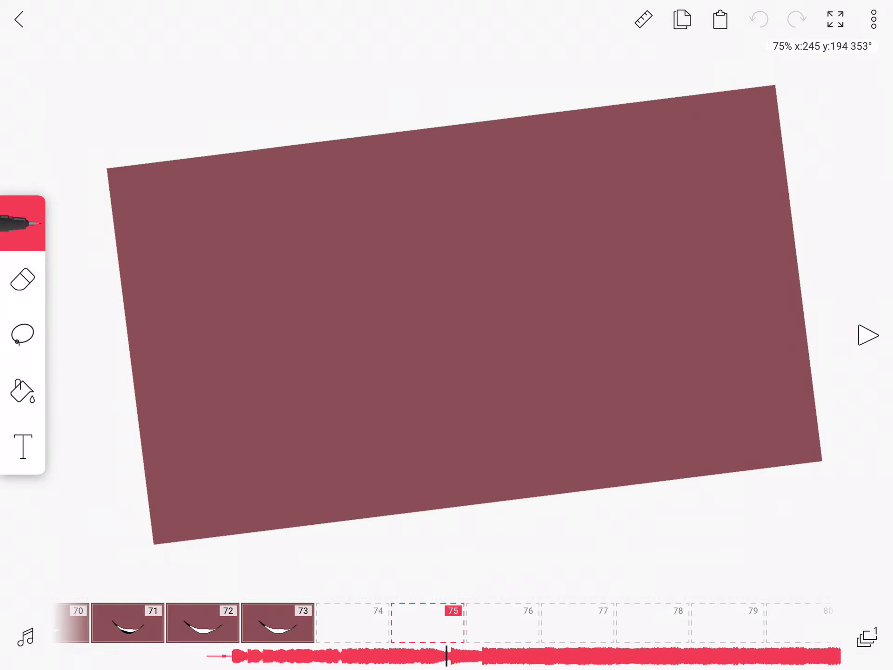
scroll(474, 283, "down", 3)
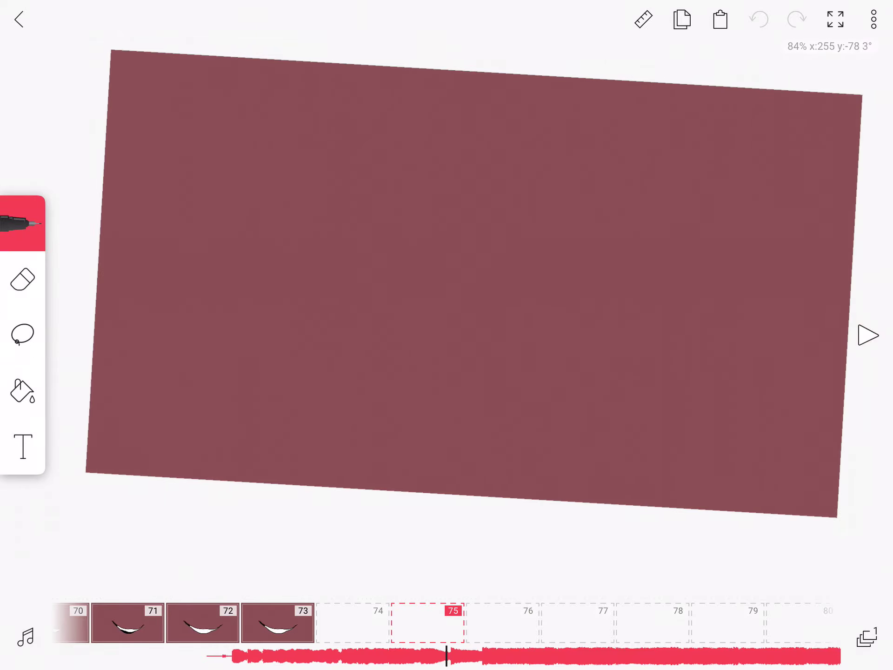
scroll(465, 279, "up", 3)
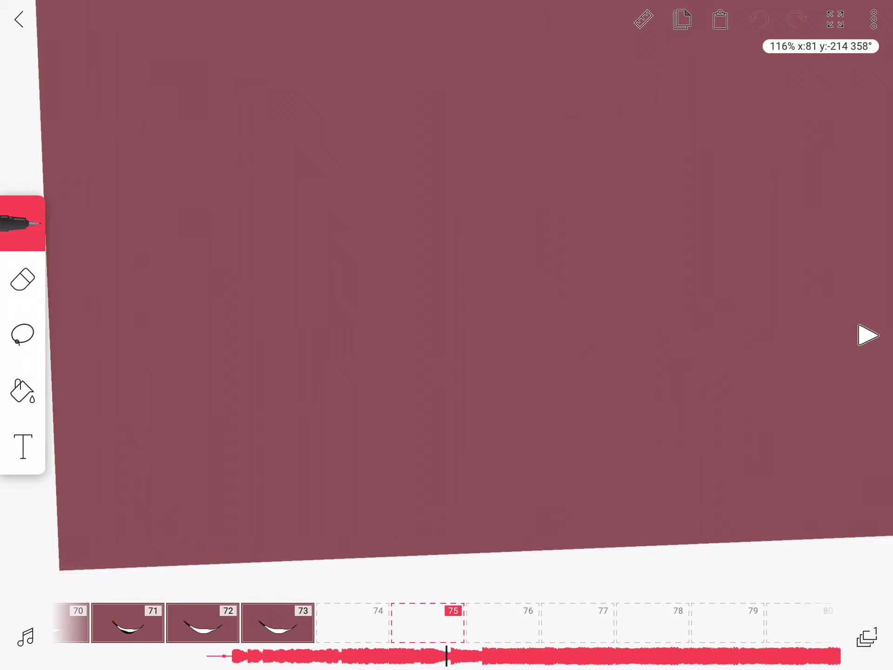
mouse_move(477, 93)
left_mouse_down()
mouse_move(508, 113)
mouse_move(319, 494)
mouse_move(648, 209)
left_mouse_up()
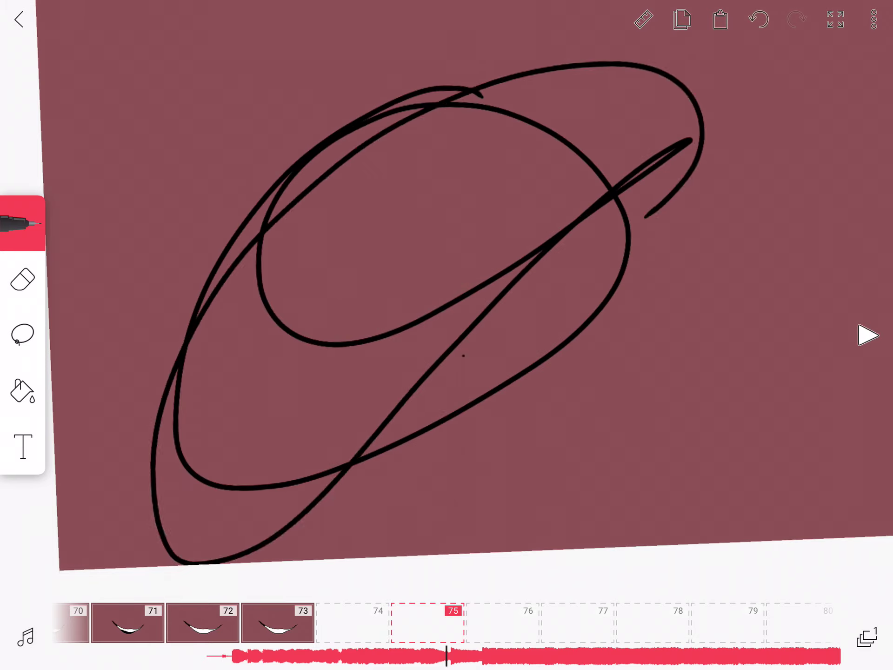
left_click(759, 19)
mouse_move(295, 162)
left_mouse_down()
mouse_move(284, 479)
mouse_move(453, 79)
mouse_move(618, 46)
mouse_move(670, 93)
mouse_move(511, 354)
mouse_move(508, 229)
left_mouse_up()
left_click(758, 19)
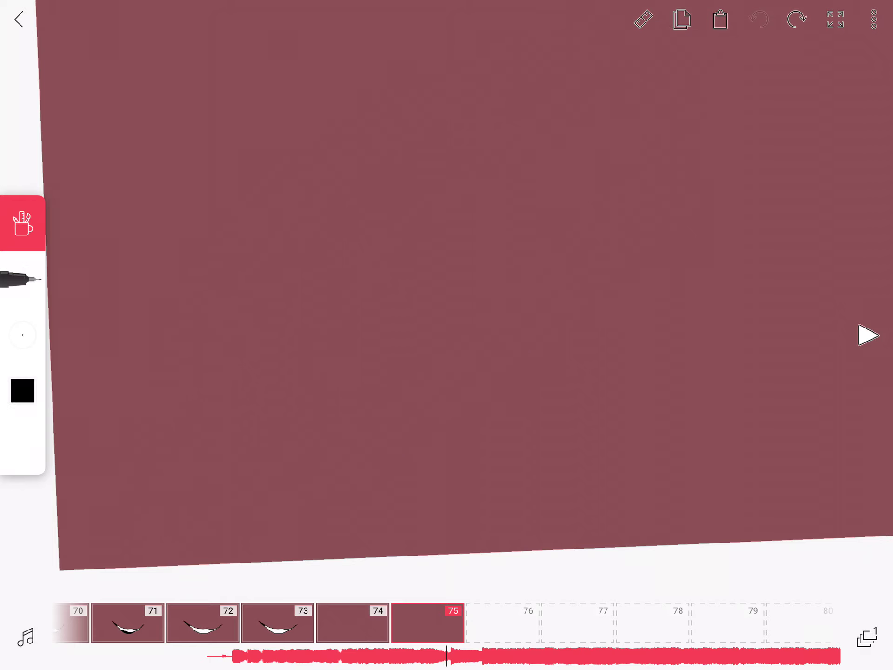
Step: Change the pen drawing colour to white
left_click(23, 390)
left_click_drag(140, 446, 139, 303)
left_click(568, 473)
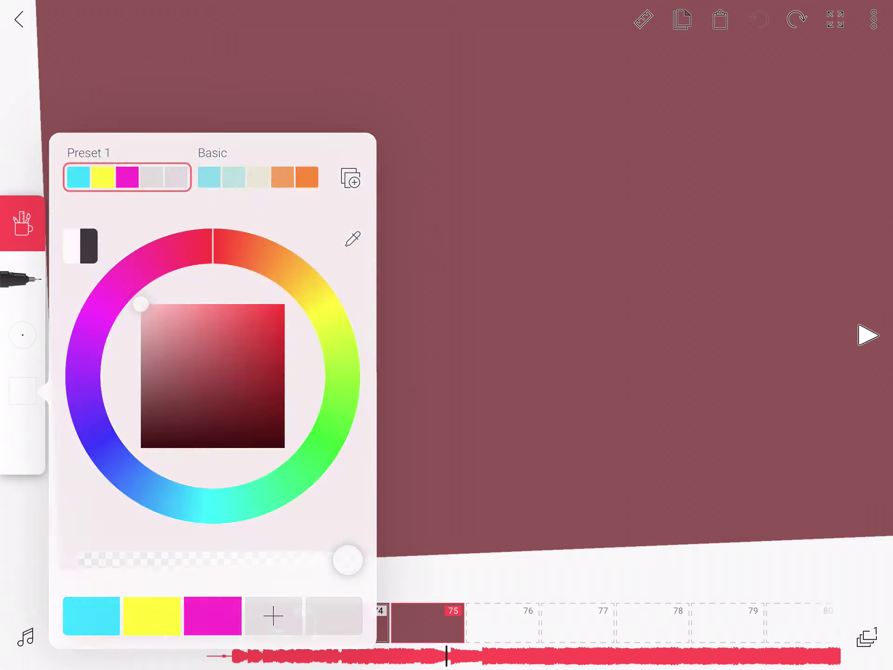
scroll(465, 325, "down", 3)
Step: Redo the white circle stroke, then fill the left and right eye circles solid white
left_click_drag(284, 457, 408, 513)
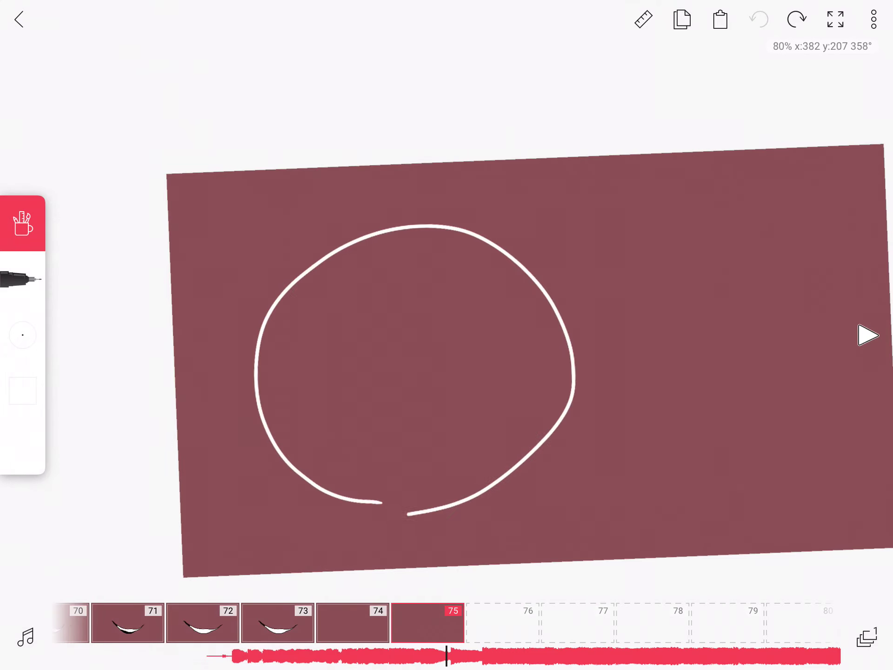
key("ctrl+z")
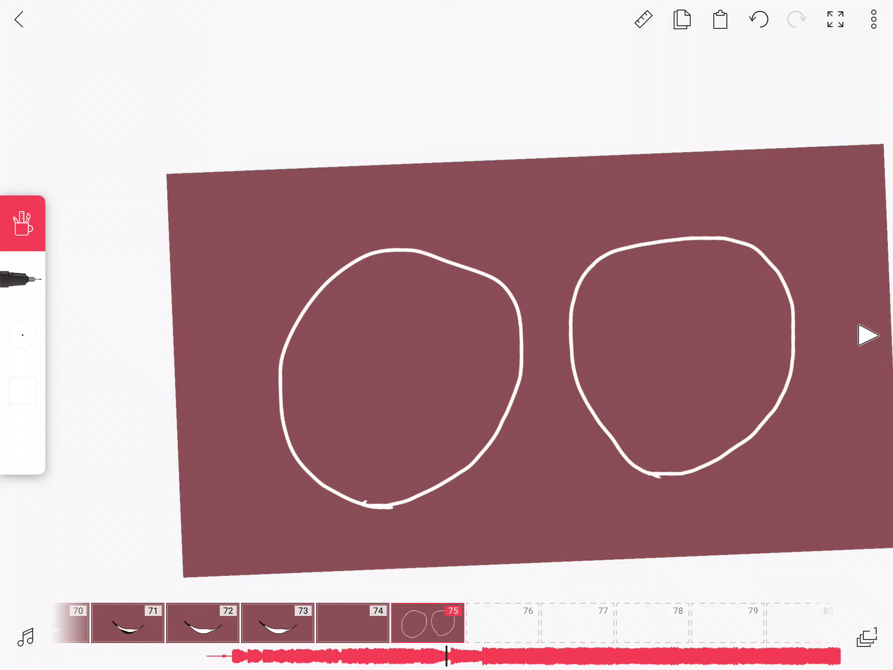
left_click(22, 390)
left_click(22, 279)
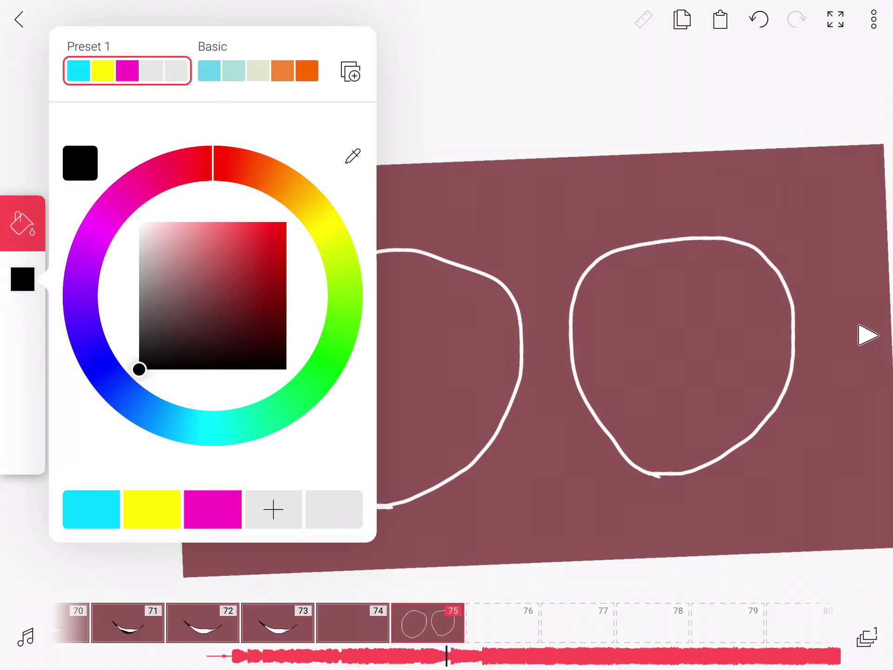
left_click(22, 279)
left_click(681, 356)
left_click(400, 377)
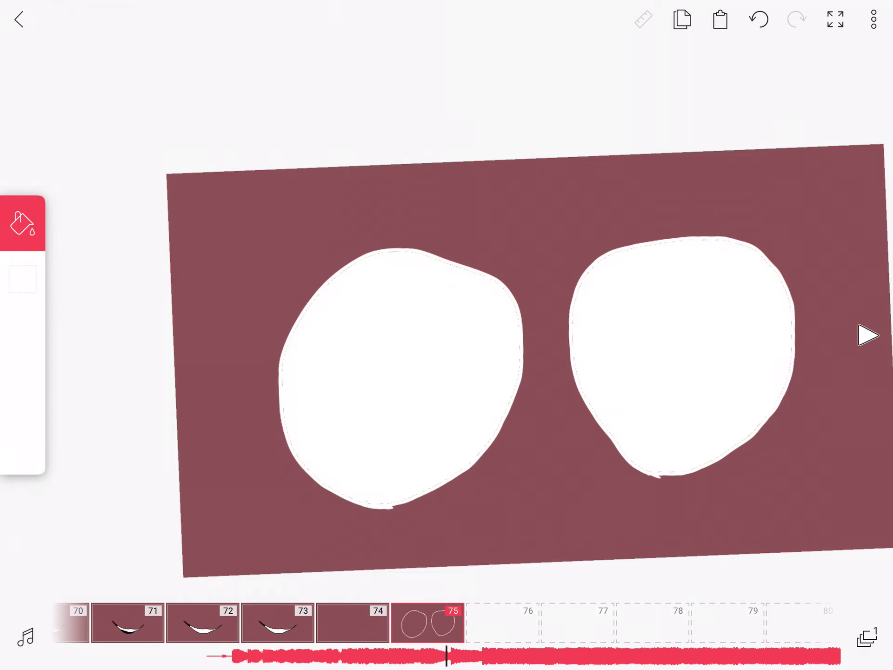
Step: Set the pen to black and draw a small pupil in the left eye
left_click(23, 223)
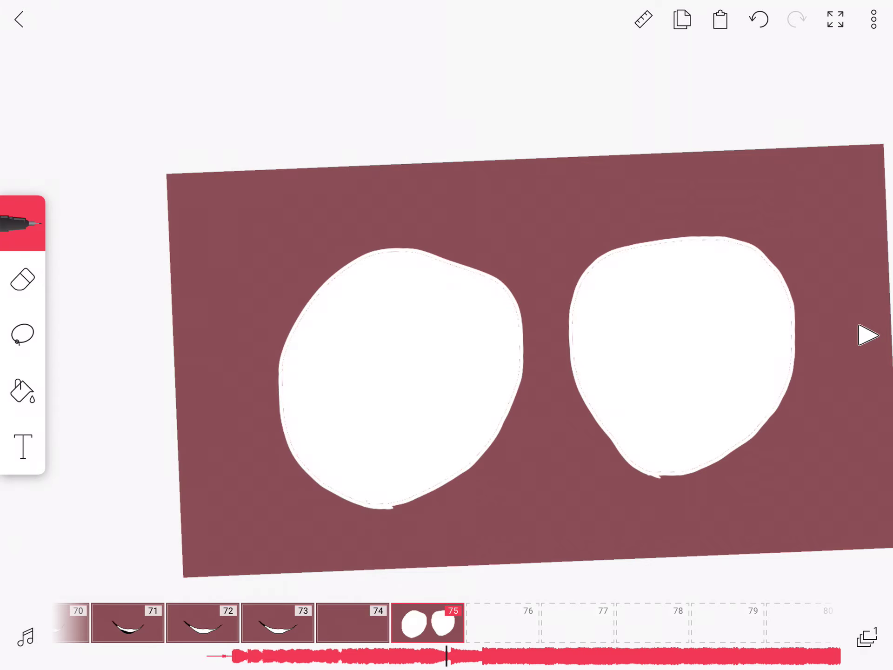
scroll(446, 362, "up", 2)
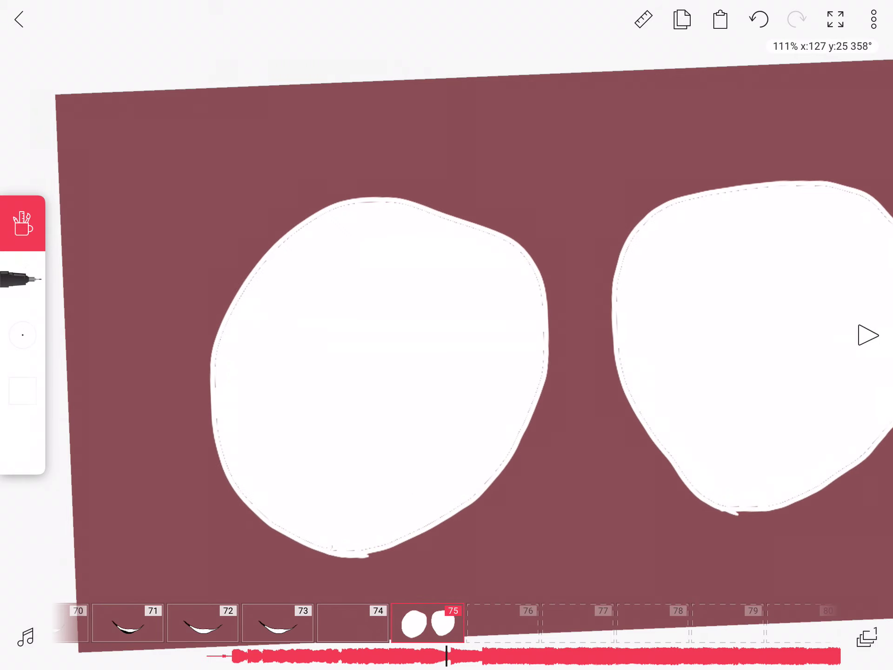
left_click(22, 391)
left_click(139, 446)
left_click(604, 326)
scroll(458, 398, "up", 3)
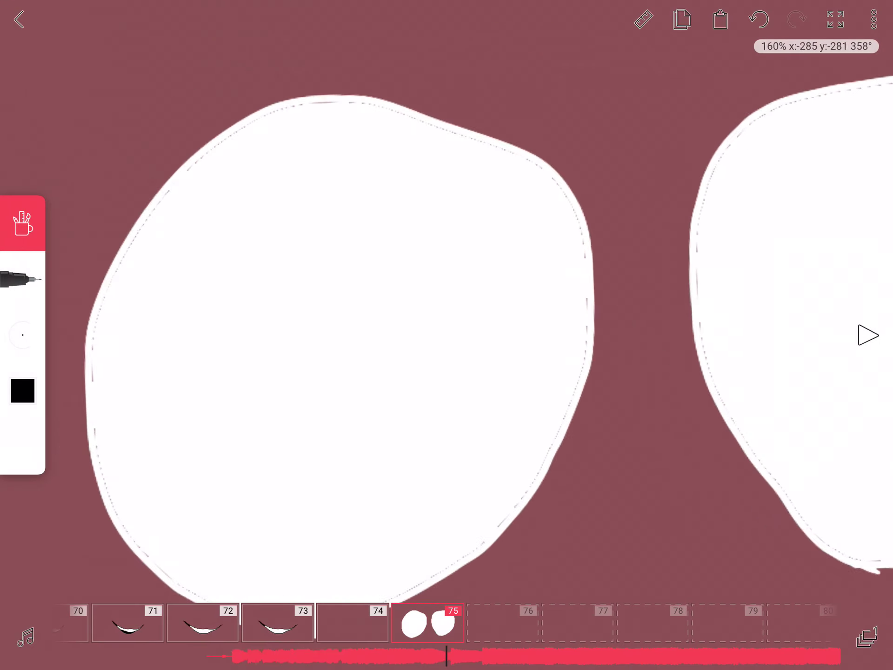
scroll(447, 335, "up", 1)
left_click_drag(435, 331, 420, 350)
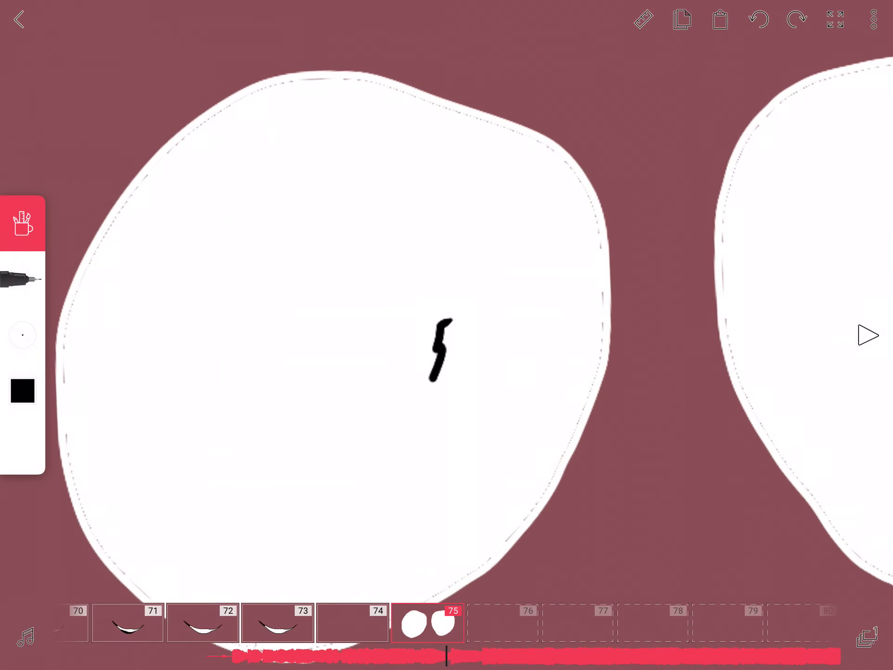
Step: Scribble black loops around the right eye, redrawing them after one undo
scroll(447, 334, "down", 5)
scroll(447, 335, "up", 2)
scroll(446, 335, "up", 3)
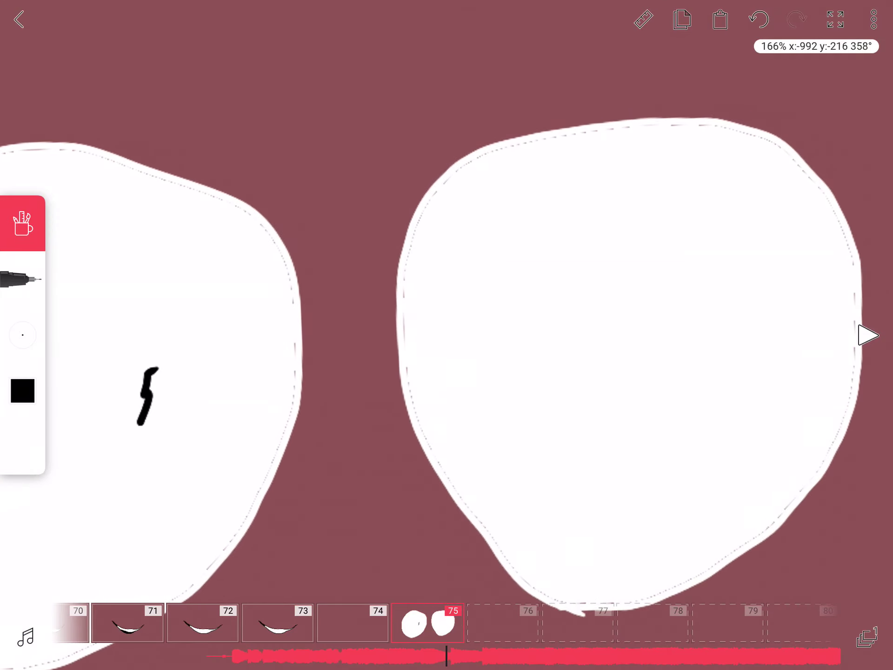
scroll(447, 335, "down", 5)
scroll(446, 335, "up", 1)
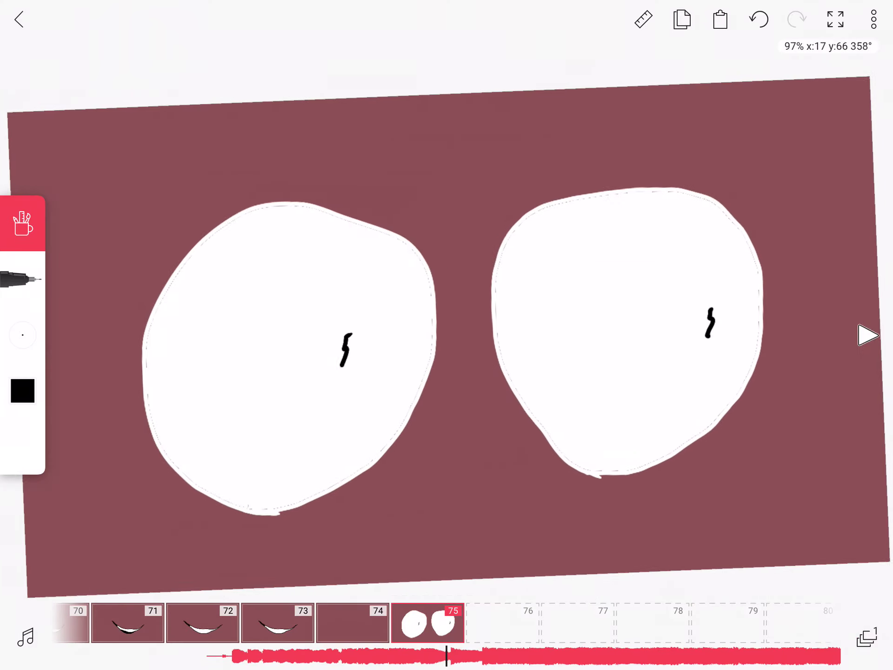
mouse_move(562, 470)
left_mouse_down()
mouse_move(505, 397)
mouse_move(781, 391)
left_mouse_up()
key("ctrl+z")
key("ctrl+z")
mouse_move(598, 189)
left_mouse_down()
mouse_move(538, 494)
mouse_move(576, 191)
mouse_move(549, 495)
left_mouse_up()
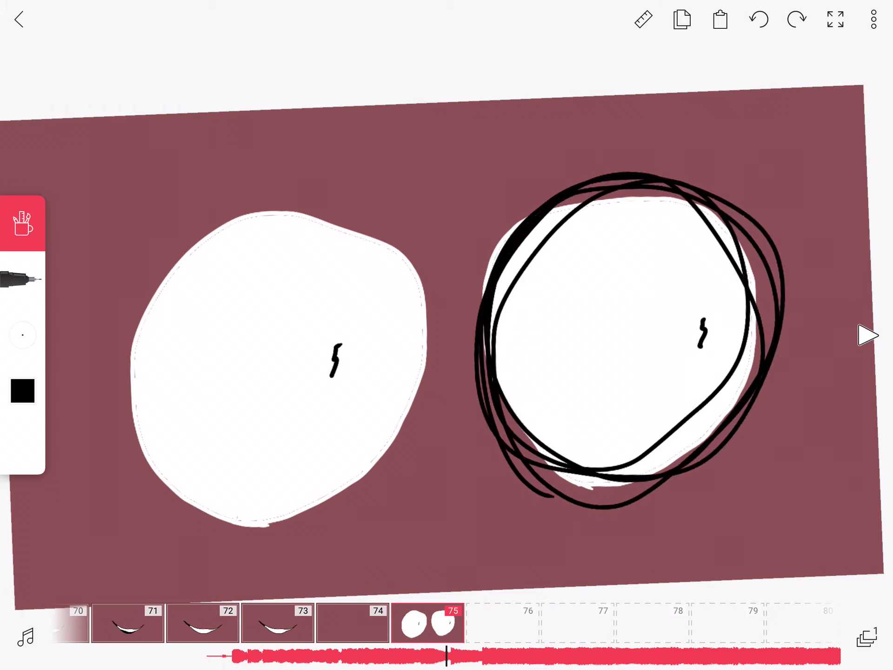
Step: Scribble black loops around the left eye, then advance to empty frame 76
left_click_drag(259, 521, 354, 479)
left_click_drag(111, 418, 419, 326)
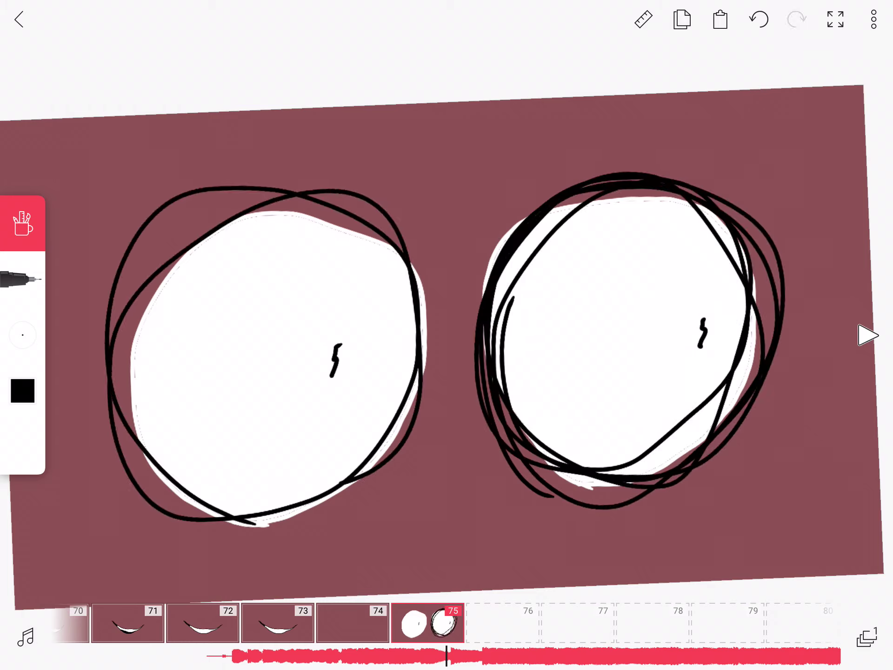
left_click_drag(200, 502, 279, 204)
left_click_drag(363, 484, 325, 200)
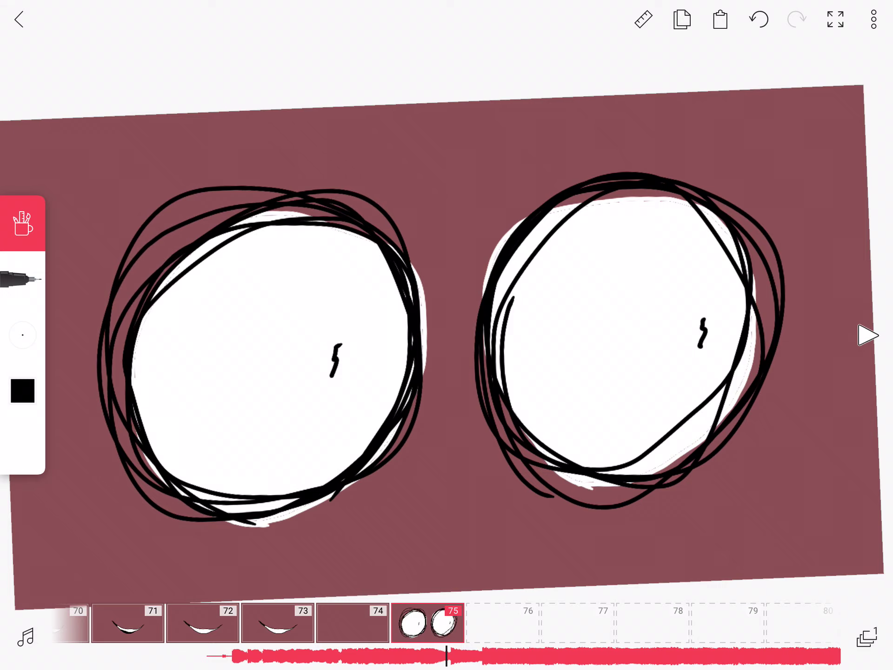
left_click_drag(428, 623, 372, 623)
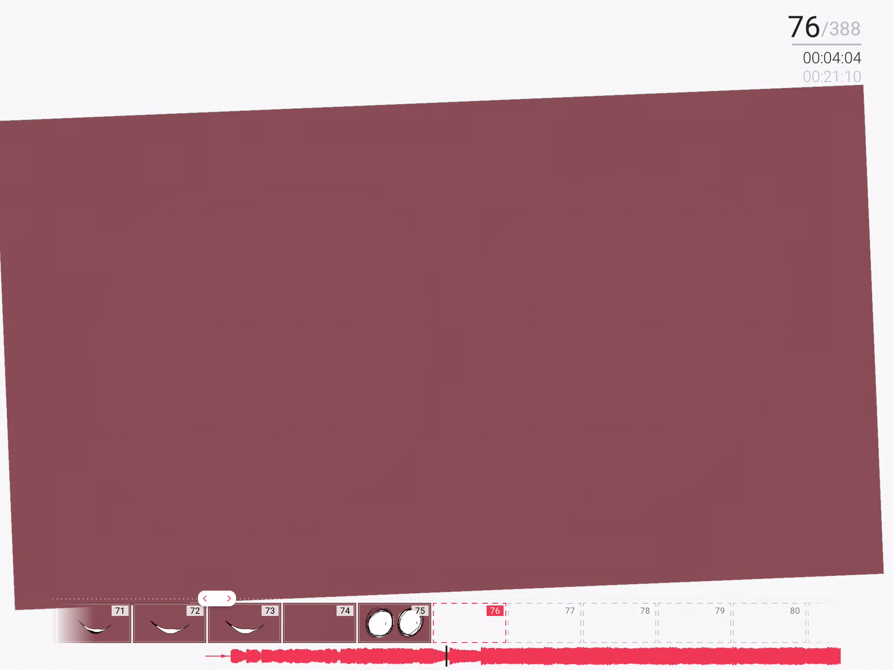
Step: Paste the eyes into frame 76, lasso horizontal slices and offset them, then go to frame 77
left_click(720, 19)
scroll(447, 335, "down", 3)
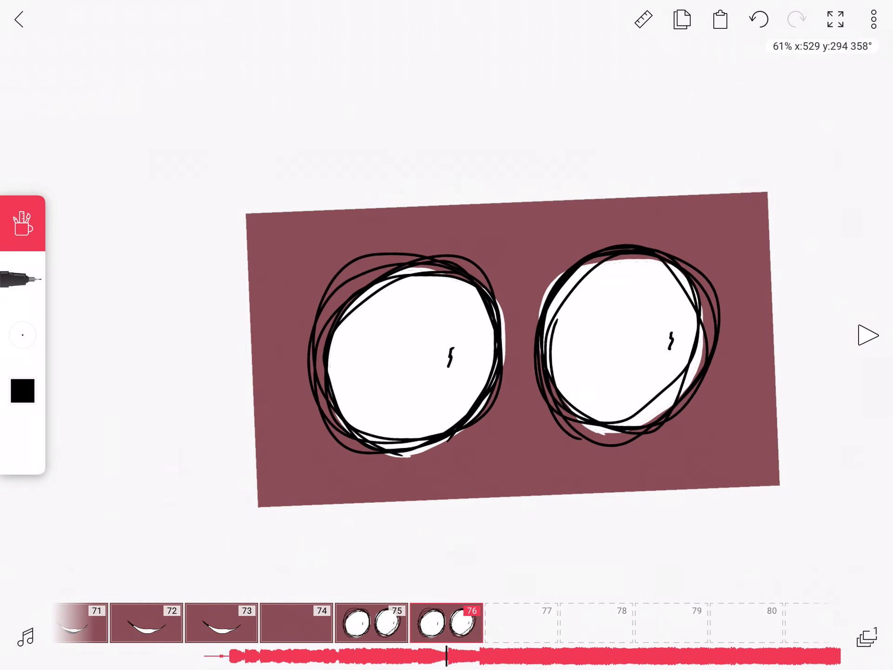
left_click(22, 223)
left_click(22, 334)
left_click_drag(535, 506, 558, 505)
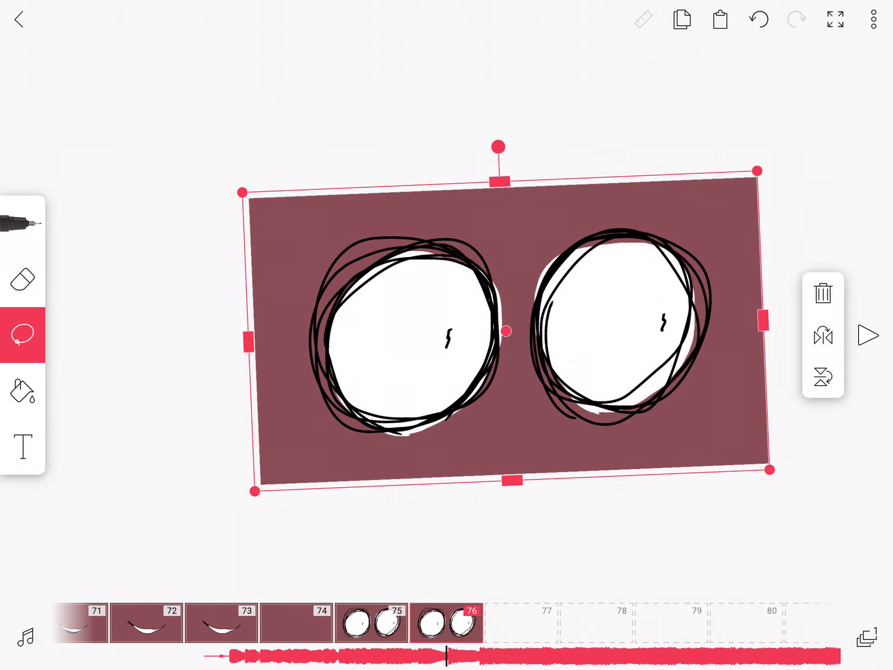
key("Escape")
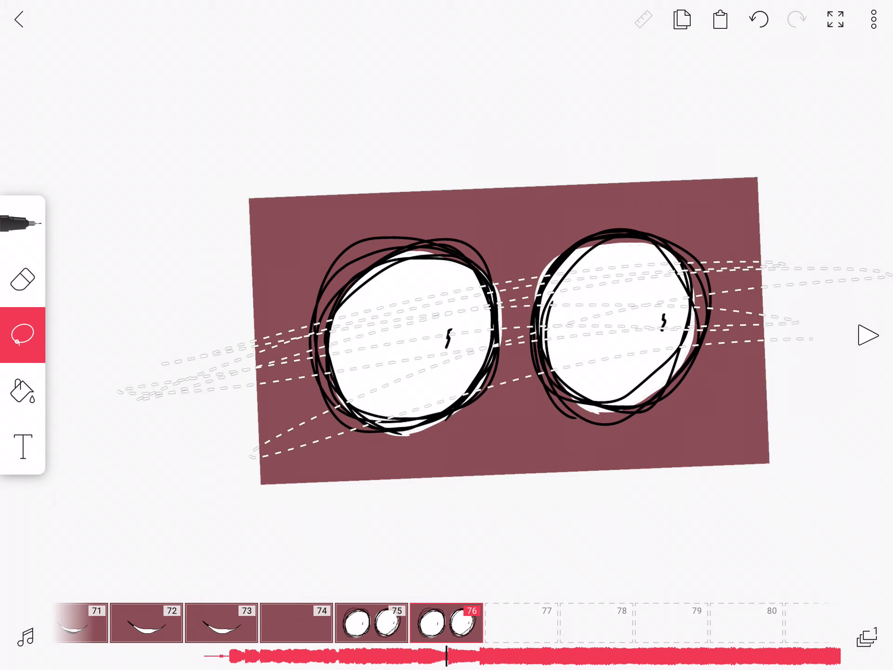
left_click_drag(777, 247, 786, 241)
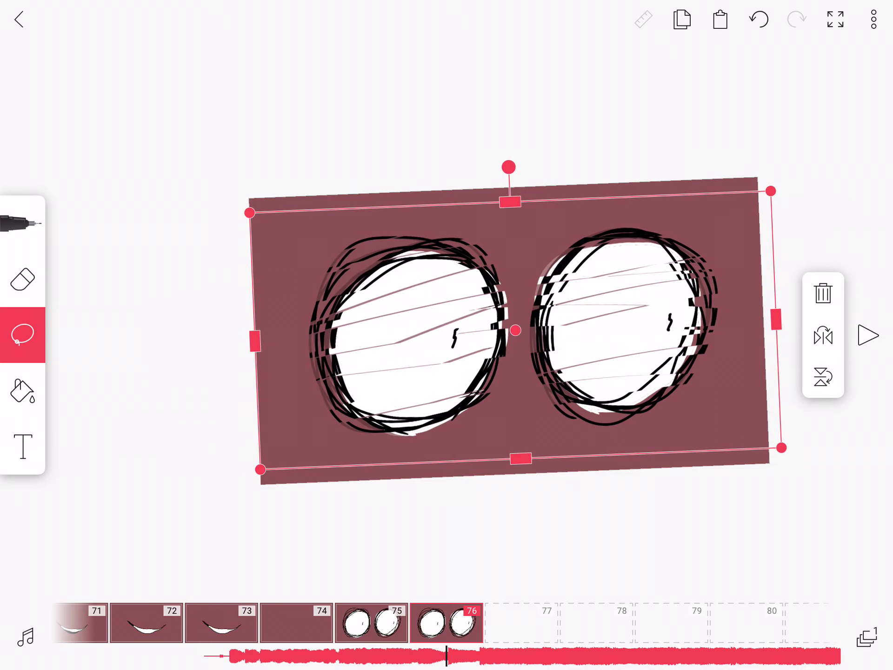
key("Escape")
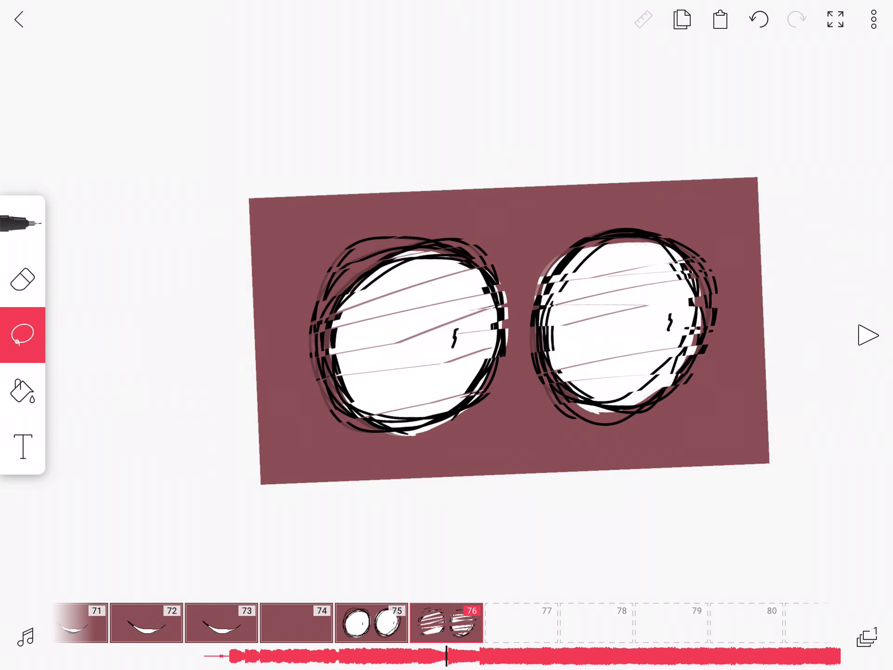
mouse_move(418, 623)
left_mouse_down()
mouse_move(469, 623)
mouse_move(386, 623)
left_mouse_up()
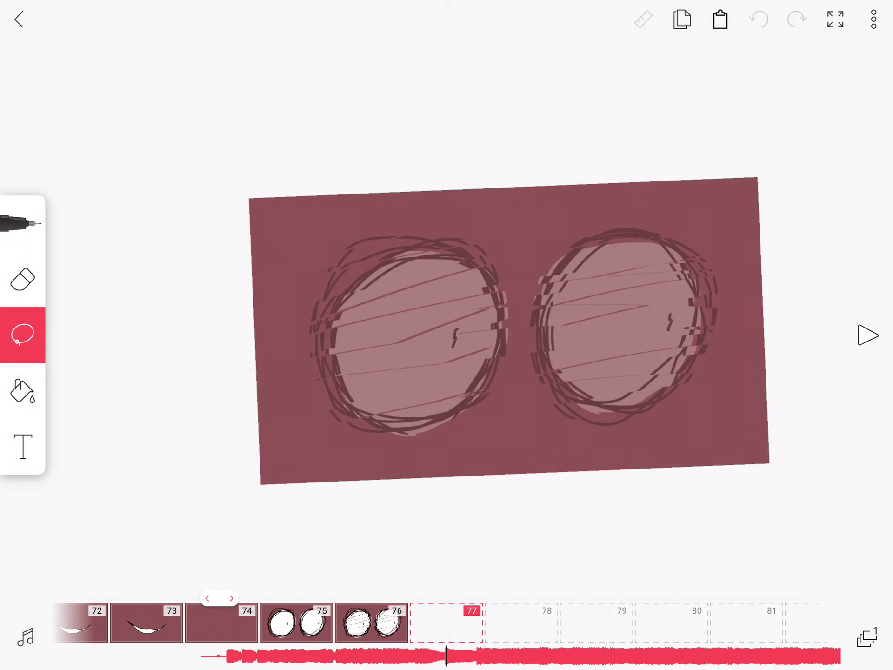
Step: Paste the eyes into frame 77, shift lassoed strips left, then advance to frame 78
left_click(719, 19)
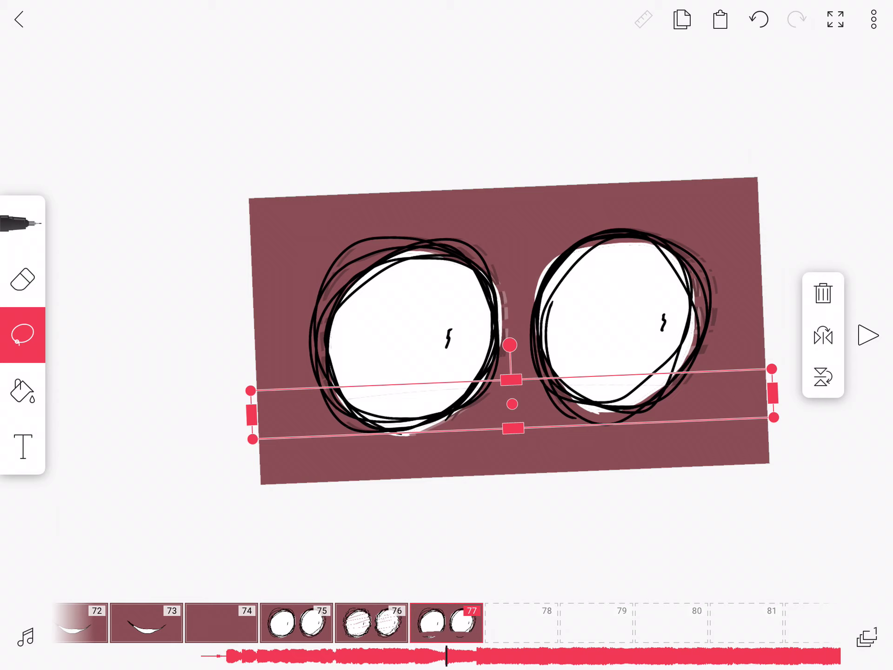
left_click_drag(227, 424, 353, 380)
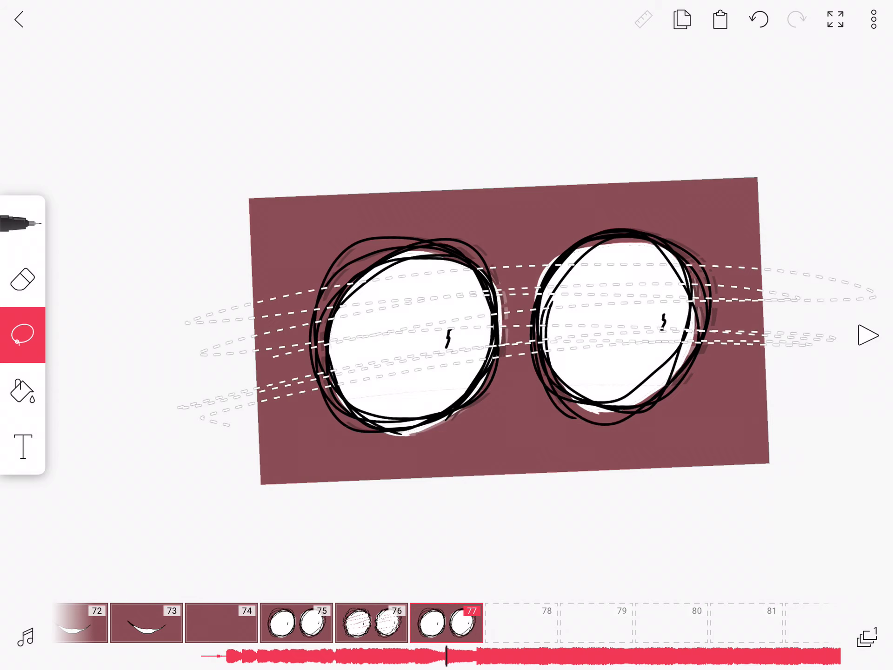
left_click_drag(325, 425, 814, 271)
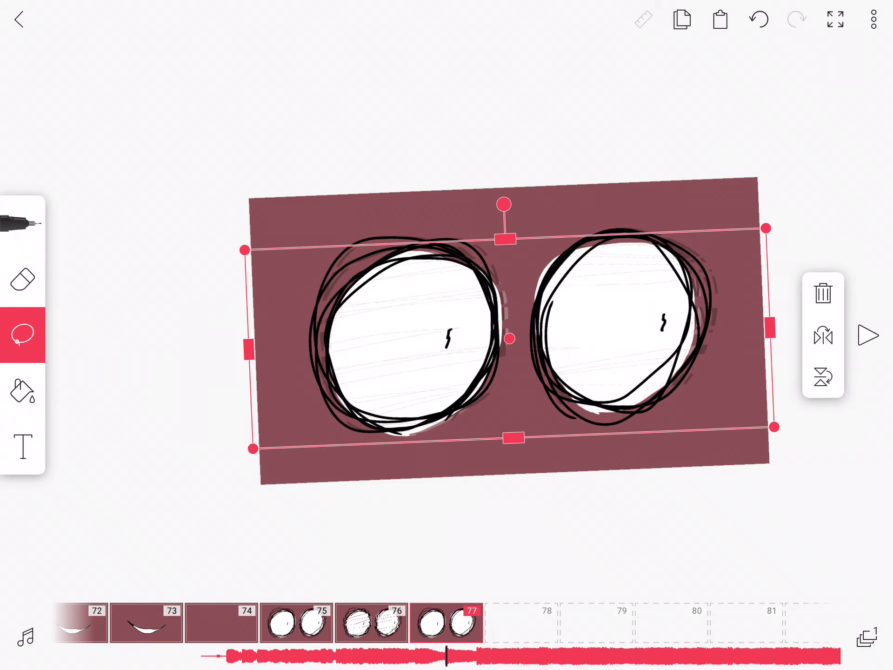
mouse_move(509, 339)
left_mouse_down()
mouse_move(468, 329)
mouse_move(520, 343)
mouse_move(455, 366)
mouse_move(494, 345)
left_mouse_up()
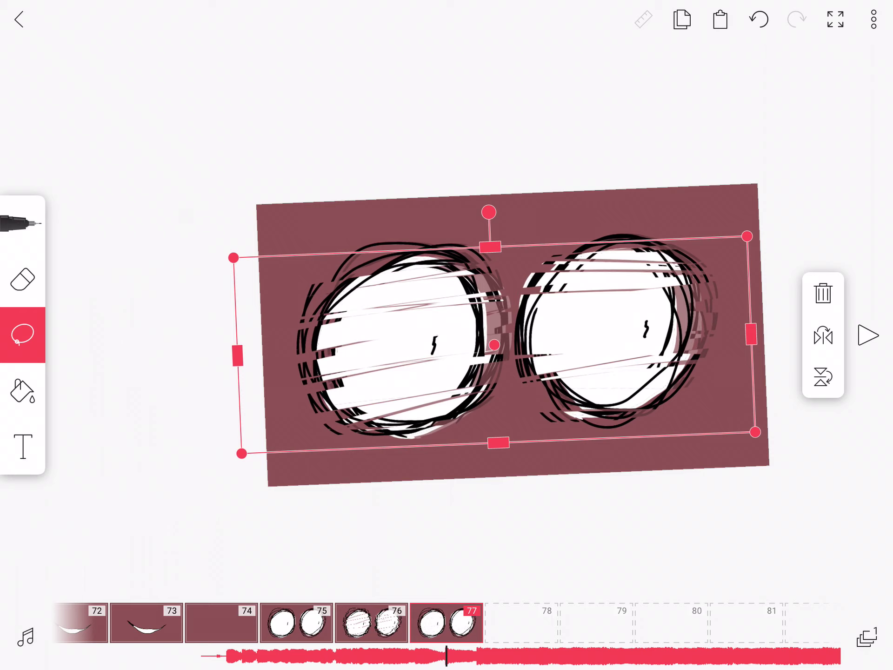
left_click(512, 116)
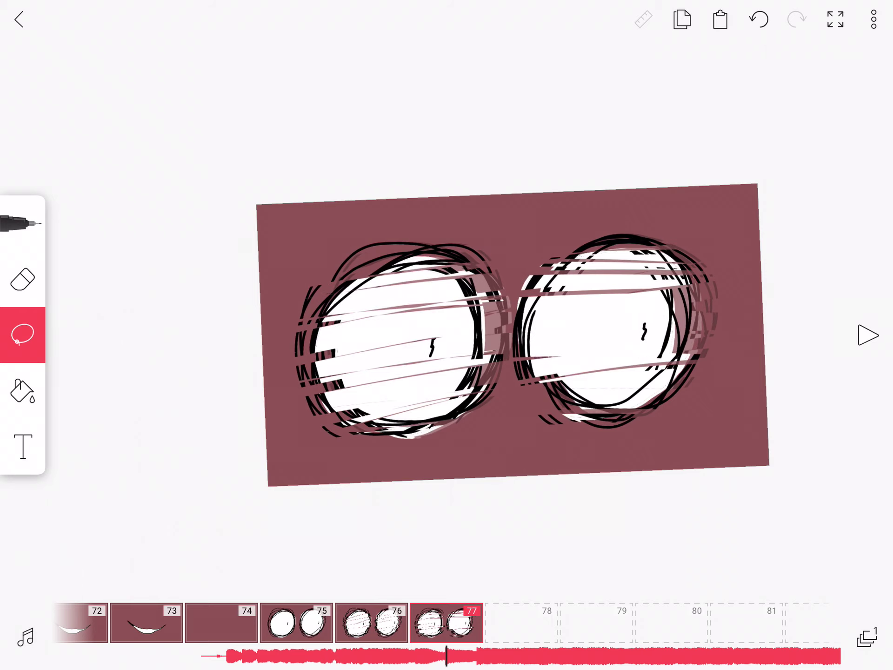
mouse_move(446, 623)
left_mouse_down()
mouse_move(595, 623)
mouse_move(390, 623)
mouse_move(446, 623)
left_mouse_up()
Step: Lasso horizontal slices of the eyes on frame 78 and nudge them, undoing one bad move
left_click_drag(600, 361, 586, 397)
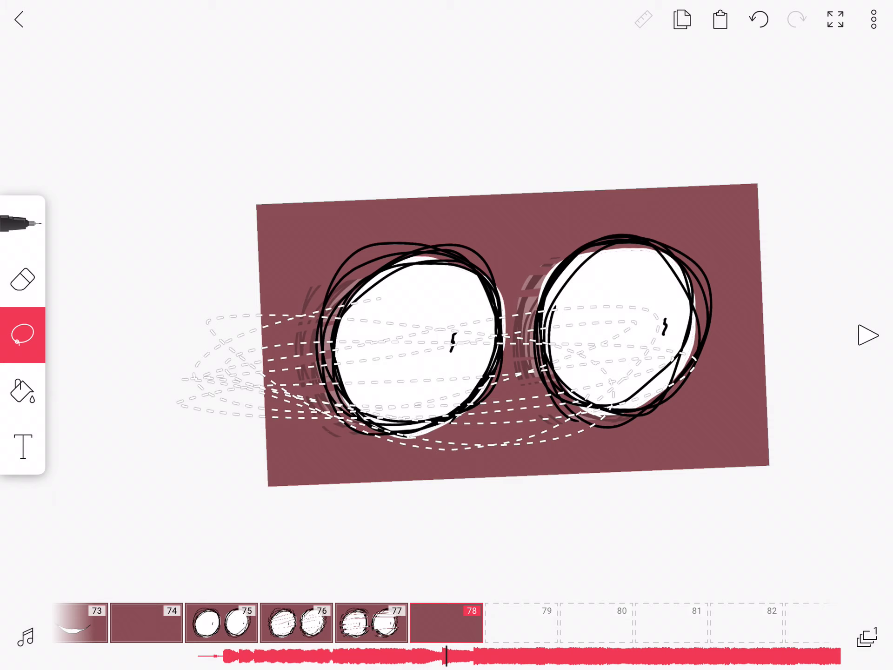
left_click_drag(763, 307, 763, 317)
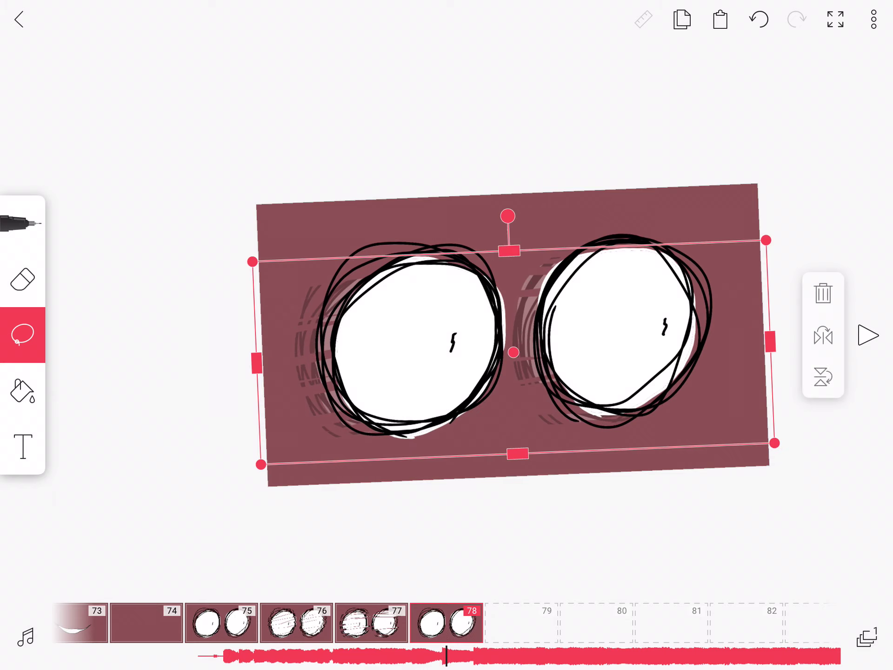
mouse_move(419, 348)
left_mouse_down()
mouse_move(451, 349)
mouse_move(478, 414)
left_mouse_up()
key("ctrl+z")
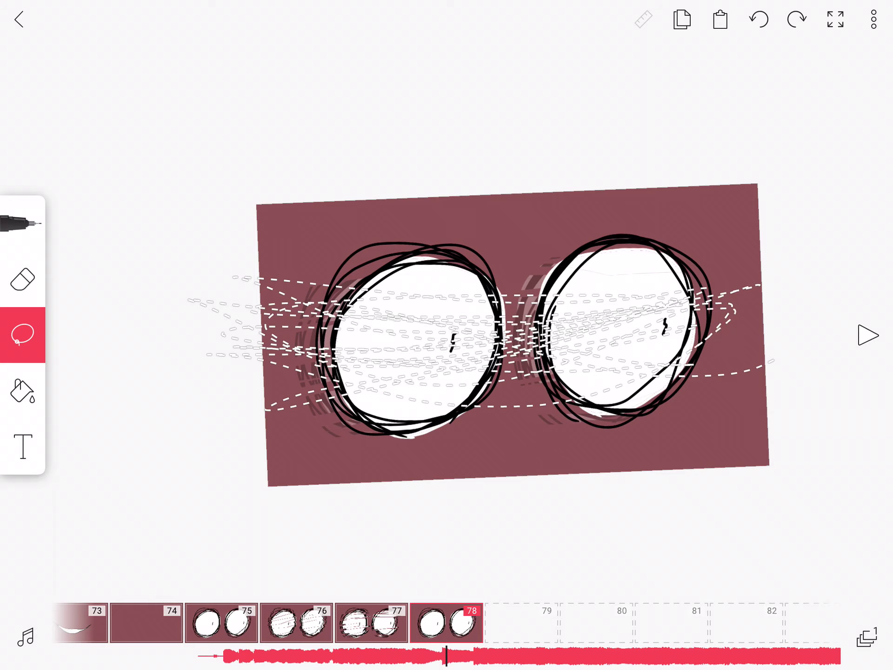
left_click_drag(734, 309, 761, 286)
left_click_drag(516, 334, 524, 340)
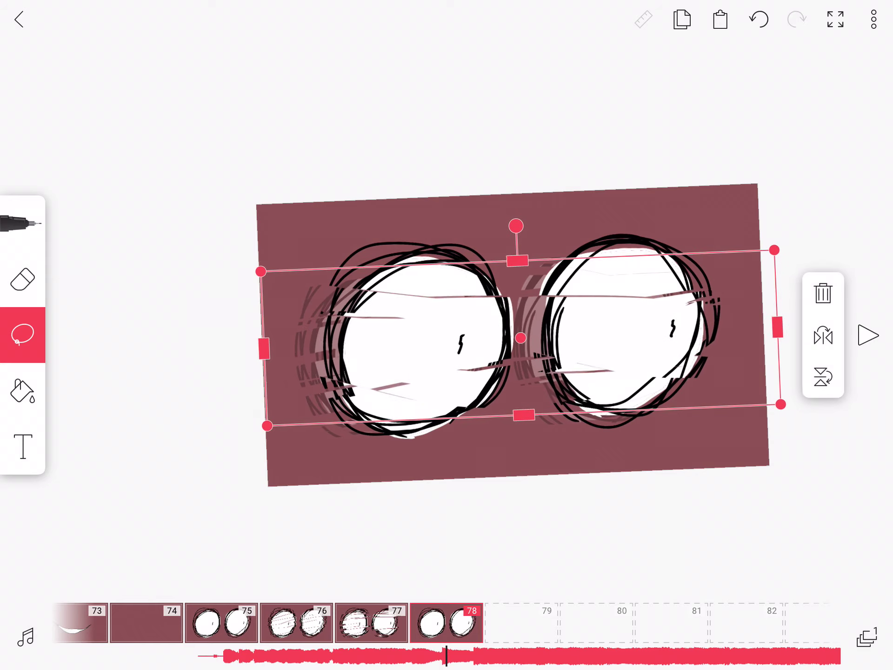
left_click(512, 521)
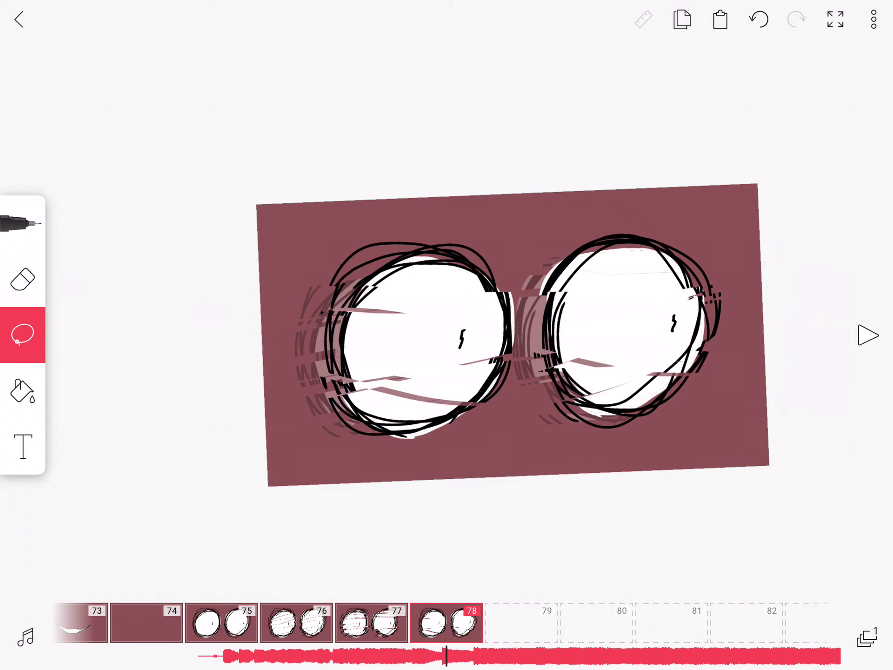
Step: Paste the eyes into frame 79, shift a lassoed slice right, then move to frame 80
left_click_drag(520, 623, 446, 624)
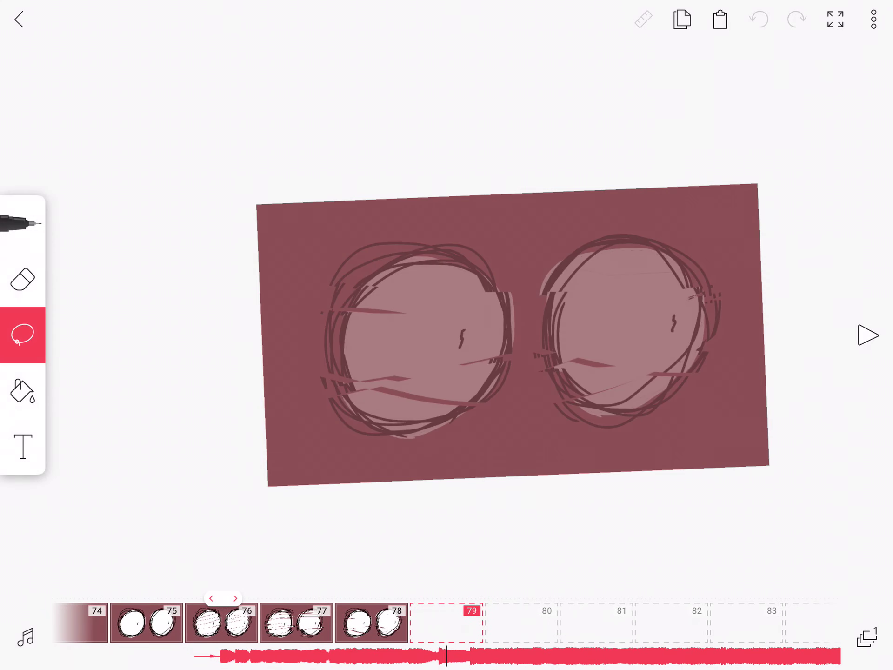
left_click(720, 20)
left_click_drag(187, 347, 759, 319)
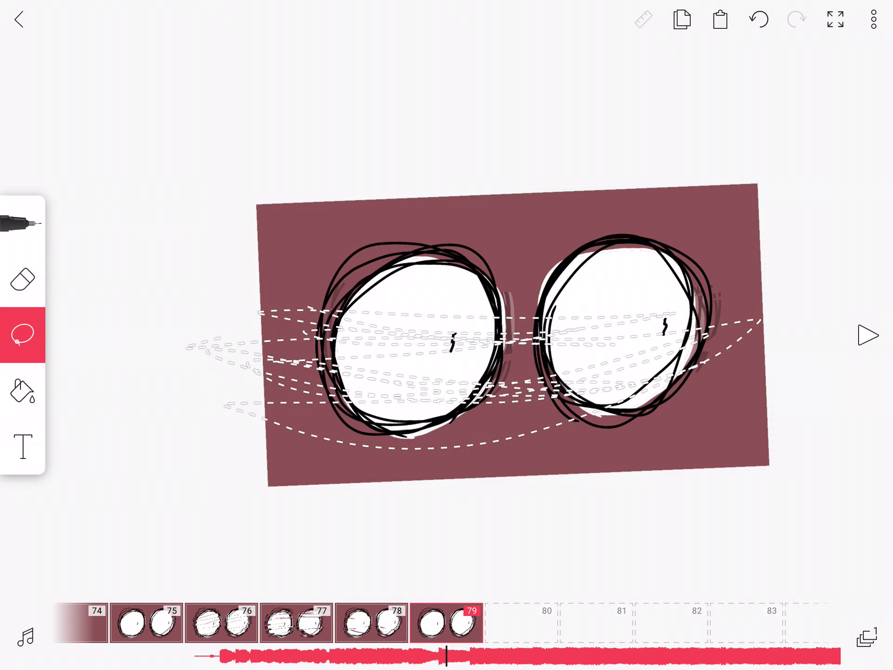
left_click_drag(300, 300, 700, 253)
left_click_drag(488, 269, 724, 261)
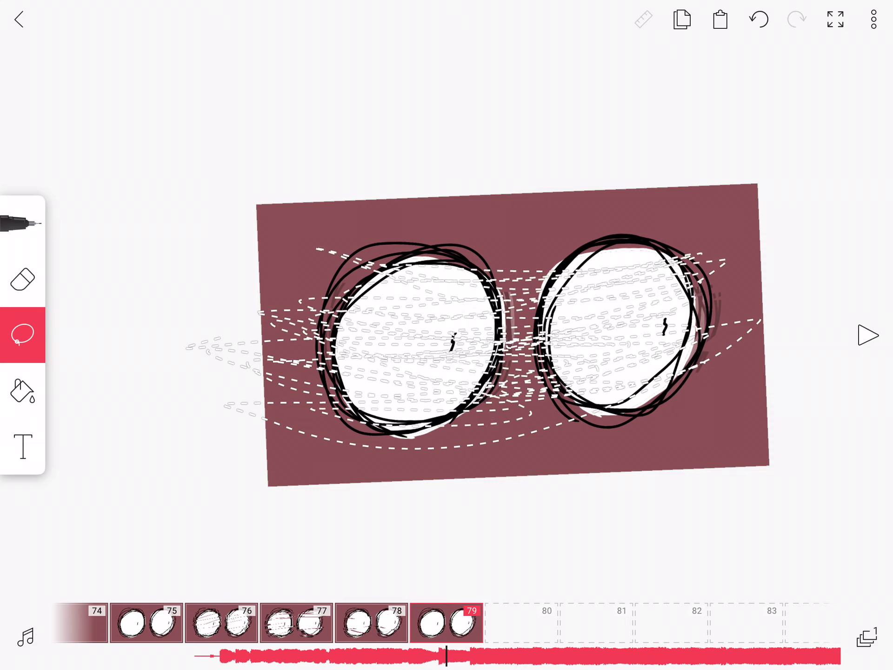
left_click_drag(511, 343, 523, 341)
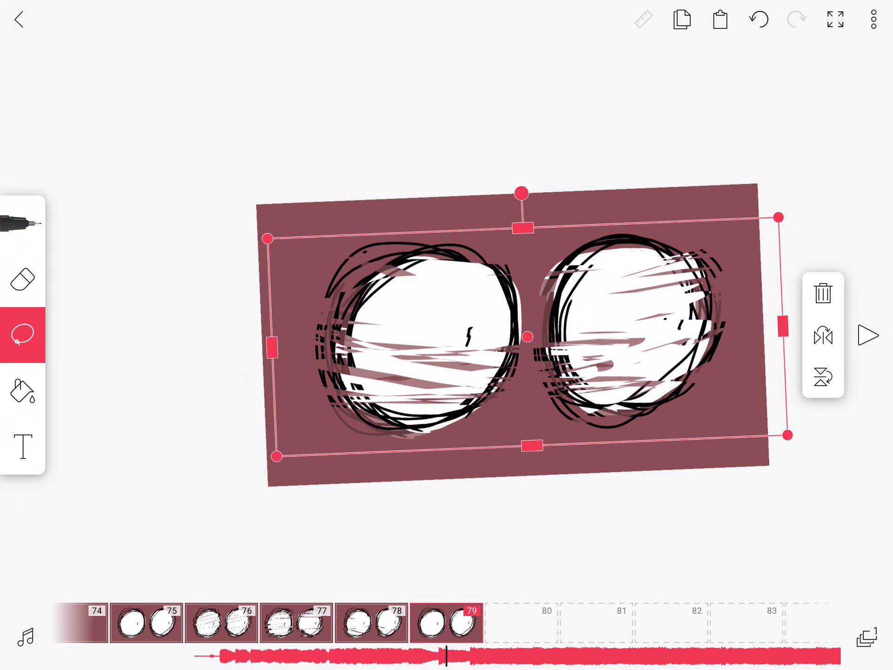
left_click(511, 535)
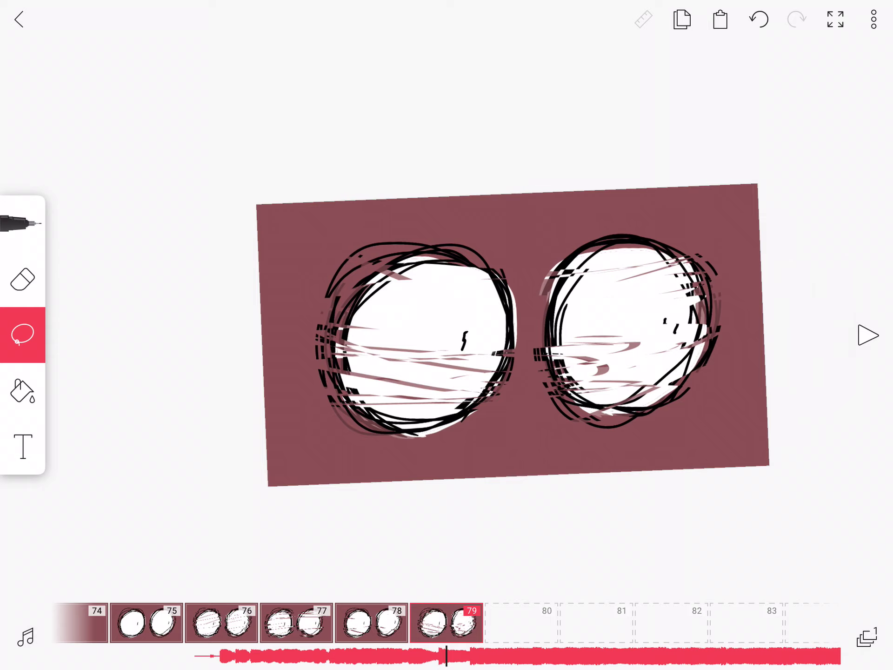
left_click_drag(139, 623, 591, 623)
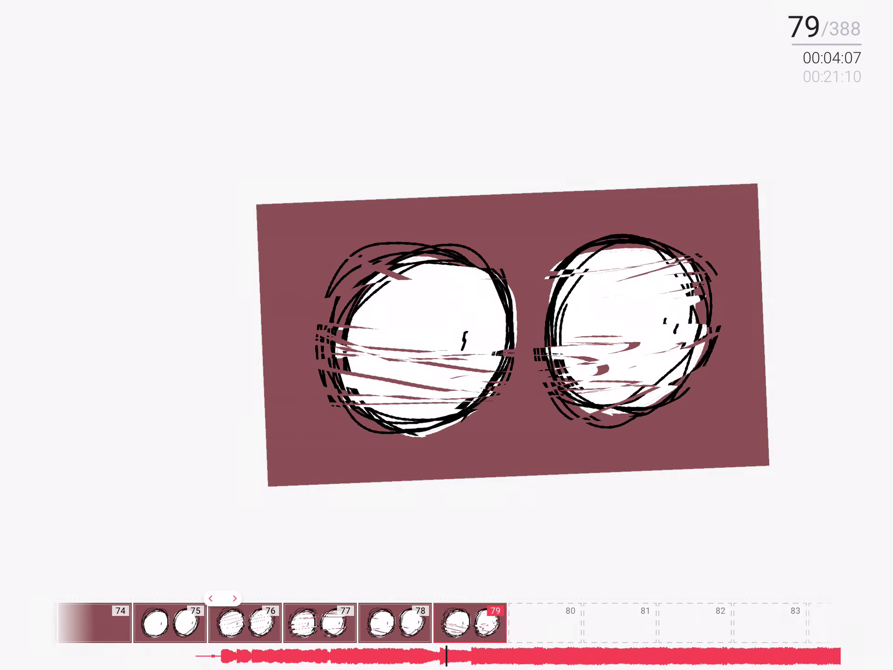
left_click_drag(465, 623, 518, 623)
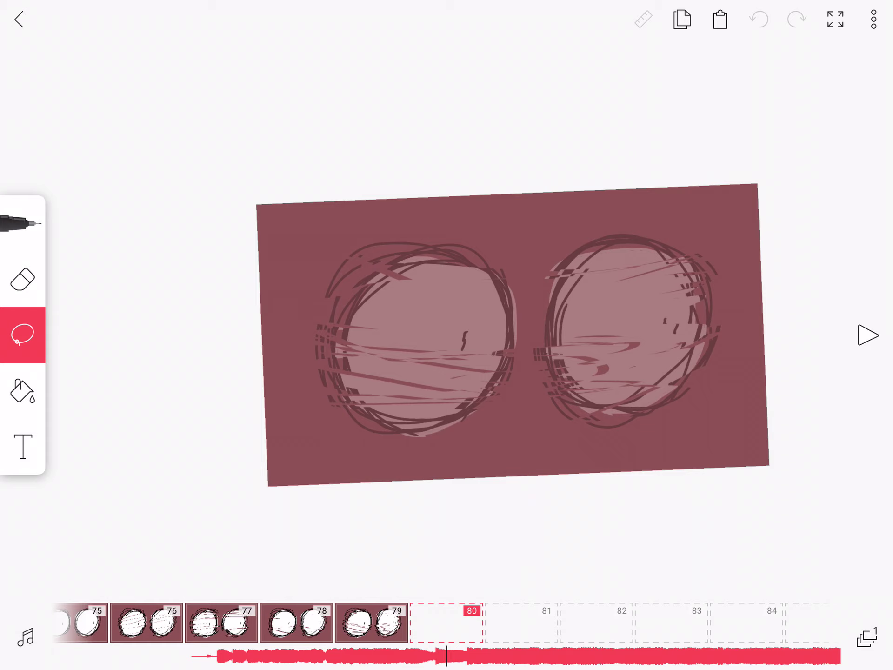
Step: Paste the eyes into frame 80 and shift a lassoed slice right, undoing one smeared shift
left_click(719, 20)
mouse_move(544, 367)
left_mouse_down()
mouse_move(696, 421)
mouse_move(680, 306)
mouse_move(295, 322)
mouse_move(684, 285)
left_mouse_up()
left_click_drag(749, 347, 696, 421)
left_click_drag(504, 354, 512, 356)
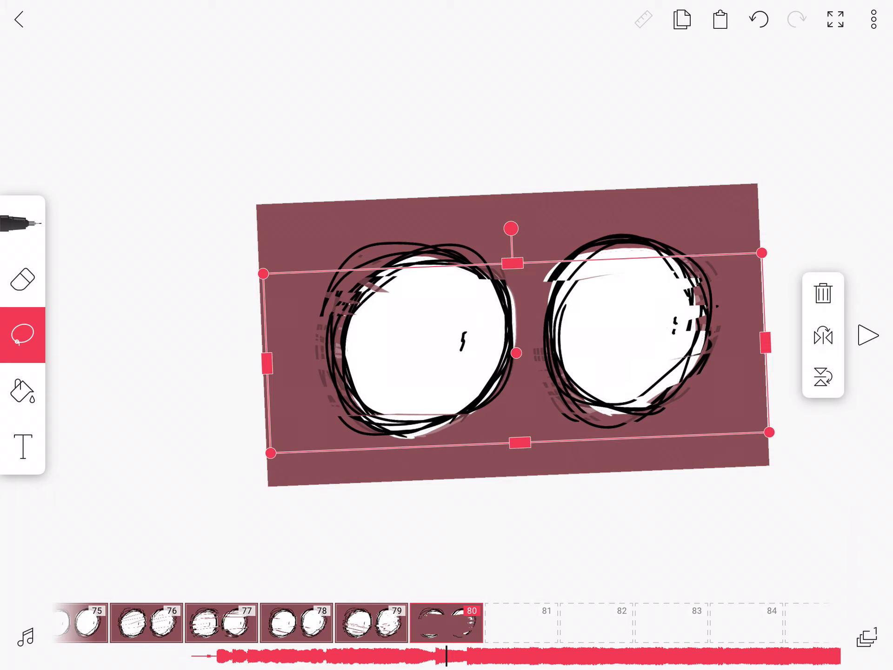
key("ctrl+z")
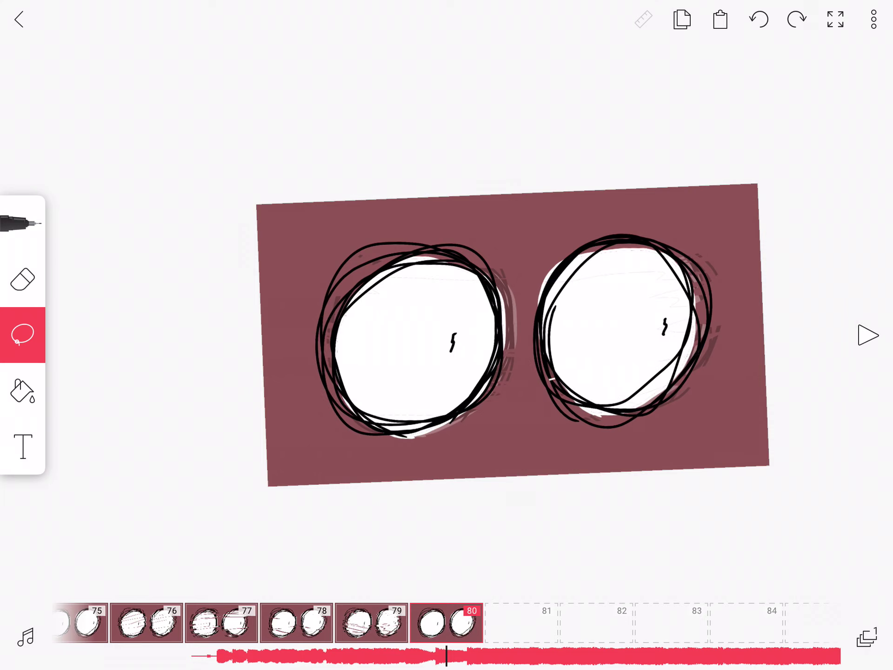
left_click_drag(705, 395, 563, 361)
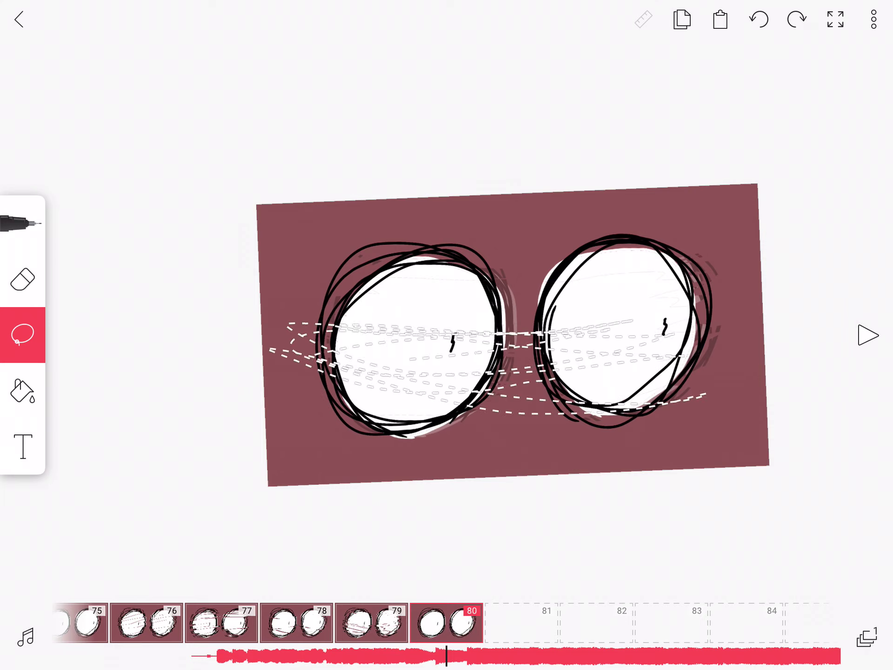
left_click_drag(661, 280, 416, 297)
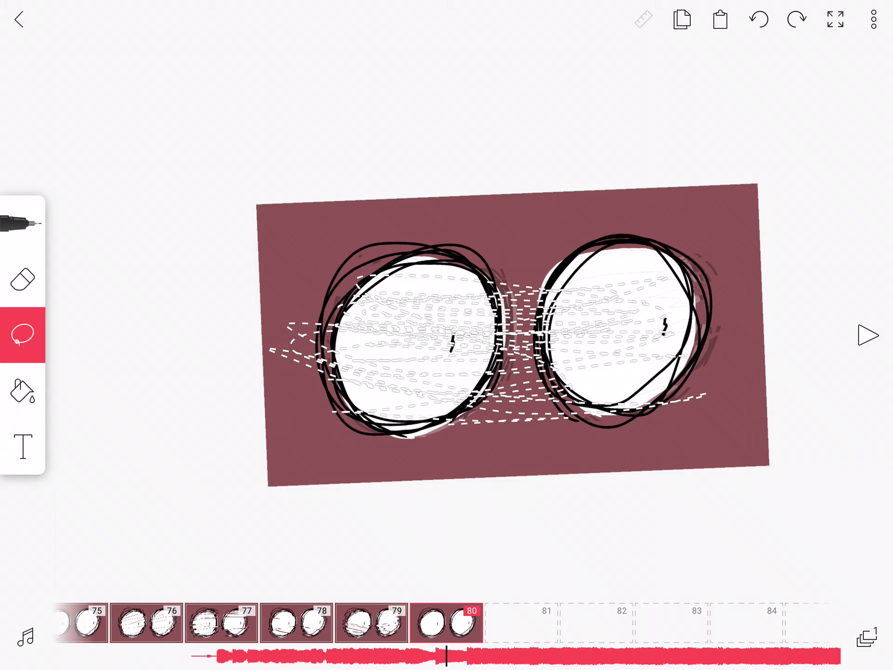
left_click_drag(484, 345, 493, 346)
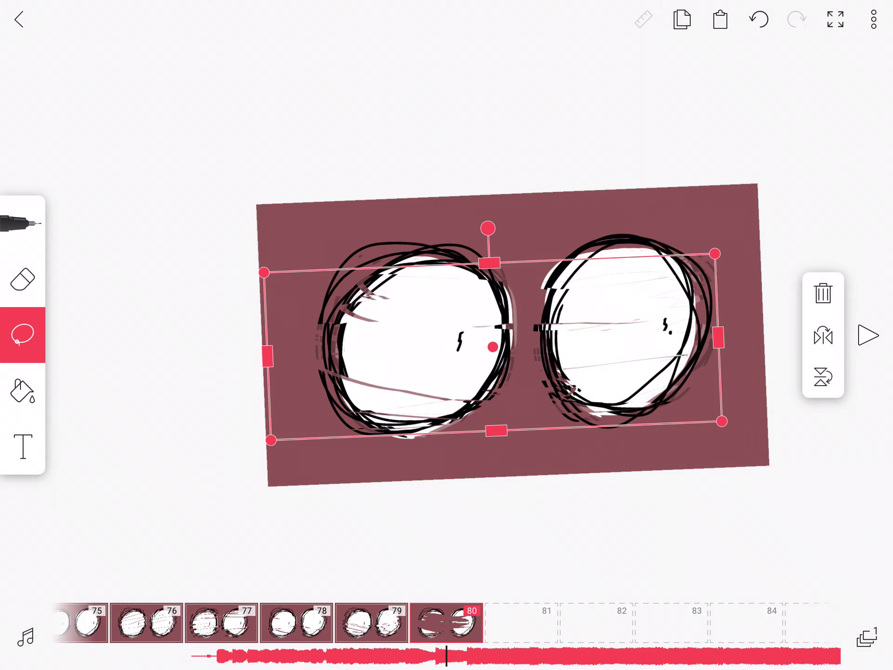
left_click(521, 623)
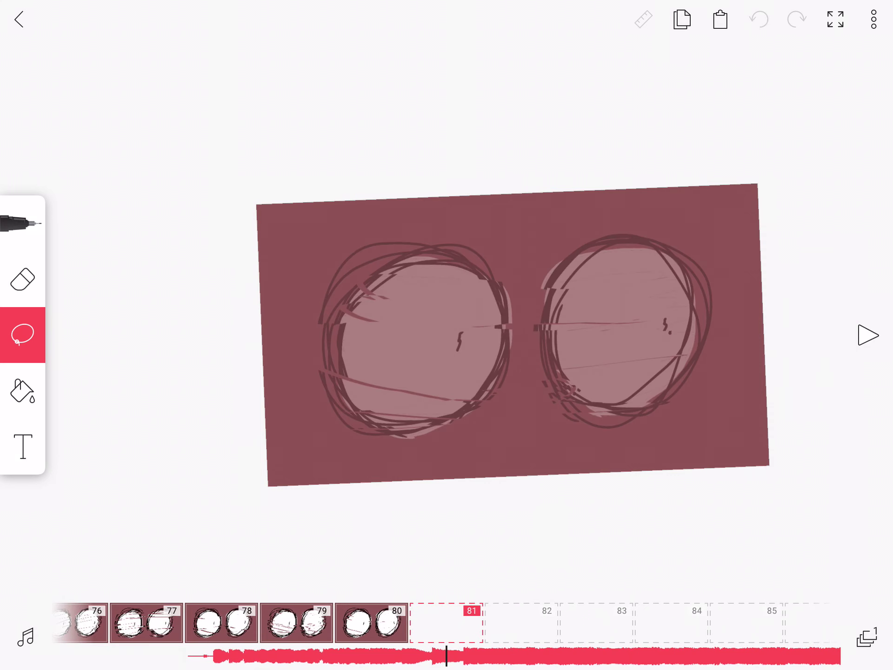
Step: Paste the eyes into frame 81, nudge a lassoed slice up-right, then settle on frame 82
left_click(720, 19)
left_click_drag(220, 414, 558, 372)
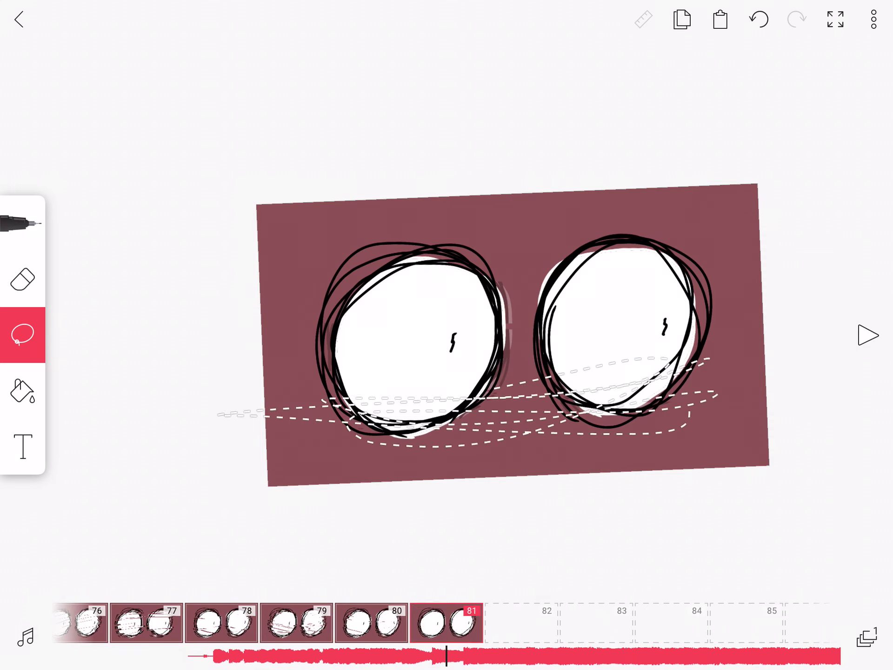
mouse_move(647, 344)
left_mouse_down()
mouse_move(255, 372)
mouse_move(693, 316)
mouse_move(296, 315)
left_mouse_up()
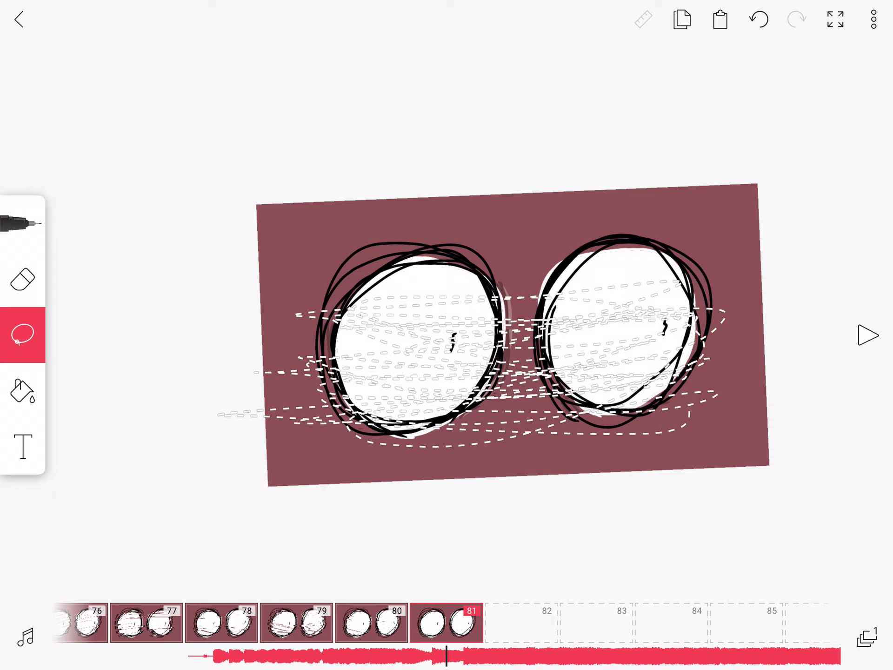
left_click_drag(372, 286, 395, 277)
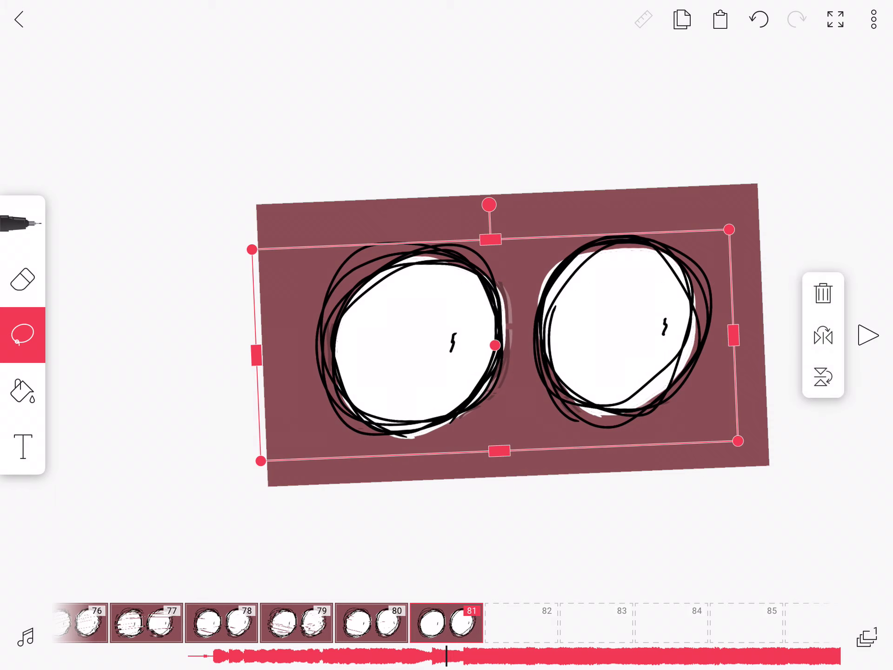
left_click_drag(452, 341, 459, 339)
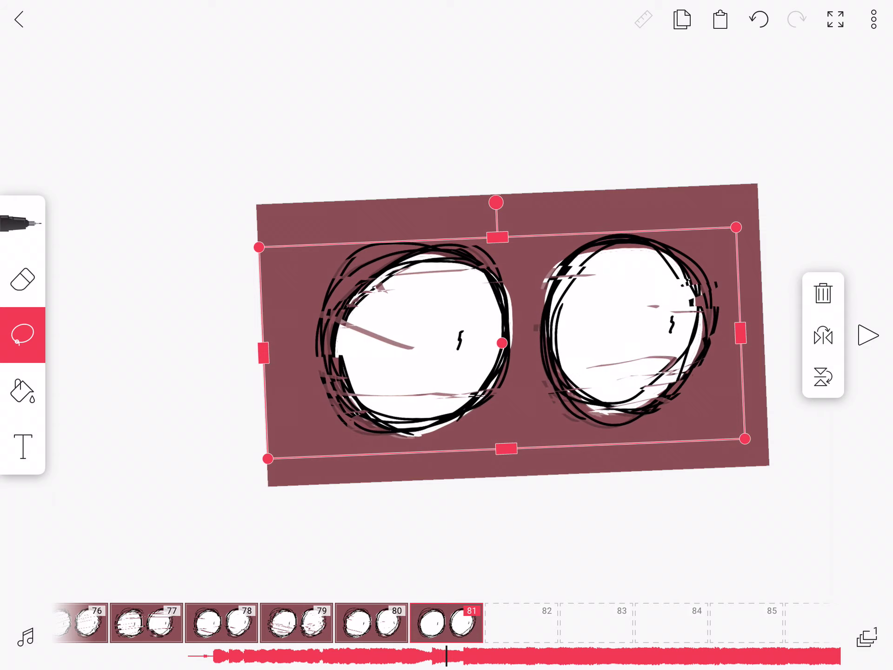
left_click(582, 535)
mouse_move(419, 623)
left_mouse_down()
mouse_move(791, 623)
mouse_move(344, 623)
left_mouse_up()
left_click_drag(502, 623, 472, 623)
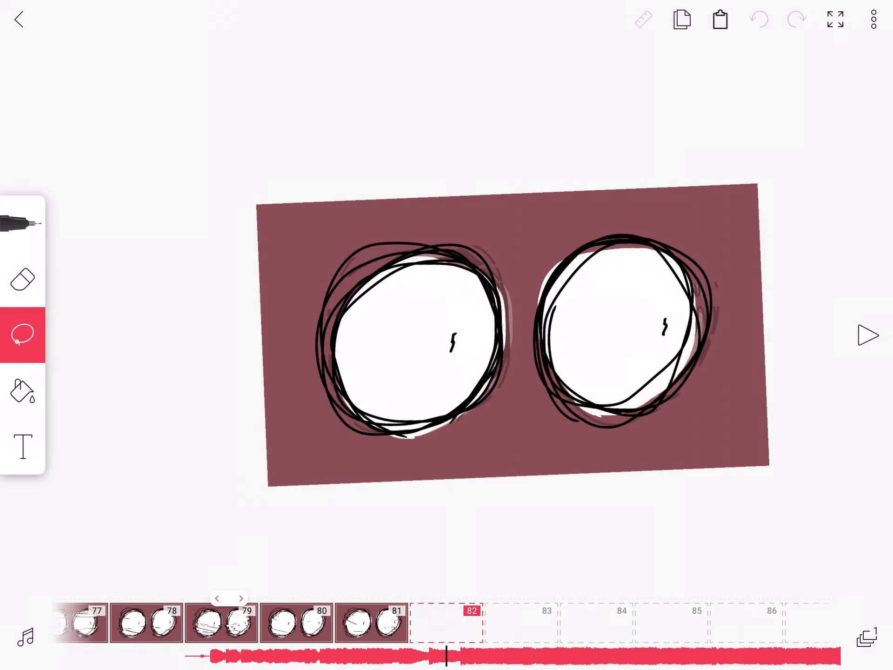
Step: Glitch the eyes on frame 82 by lassoing several strips and shifting each sideways
left_click_drag(271, 383, 700, 391)
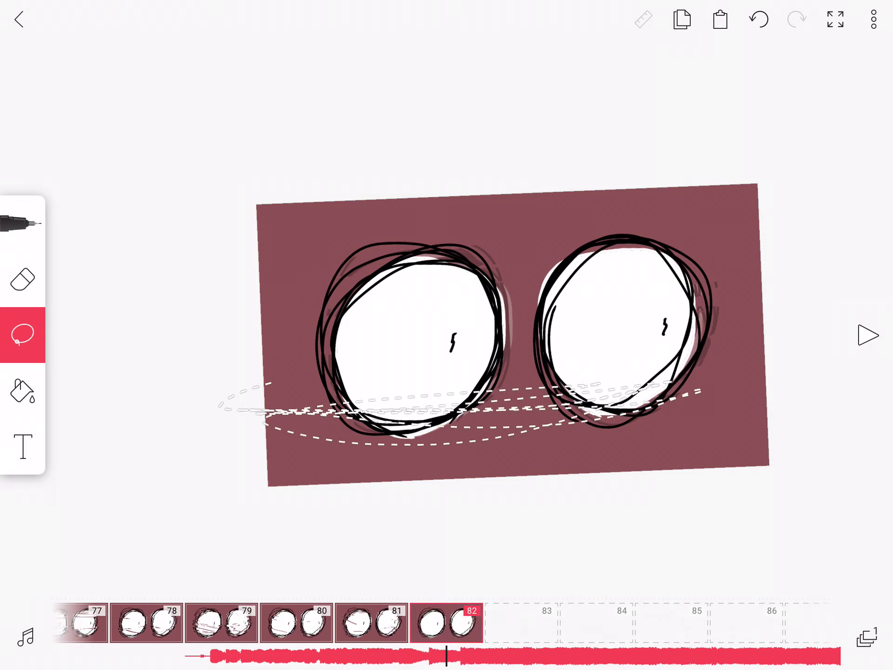
mouse_move(699, 391)
left_mouse_down()
mouse_move(688, 325)
mouse_move(427, 266)
mouse_move(363, 344)
mouse_move(298, 309)
left_mouse_up()
left_click_drag(418, 353, 424, 354)
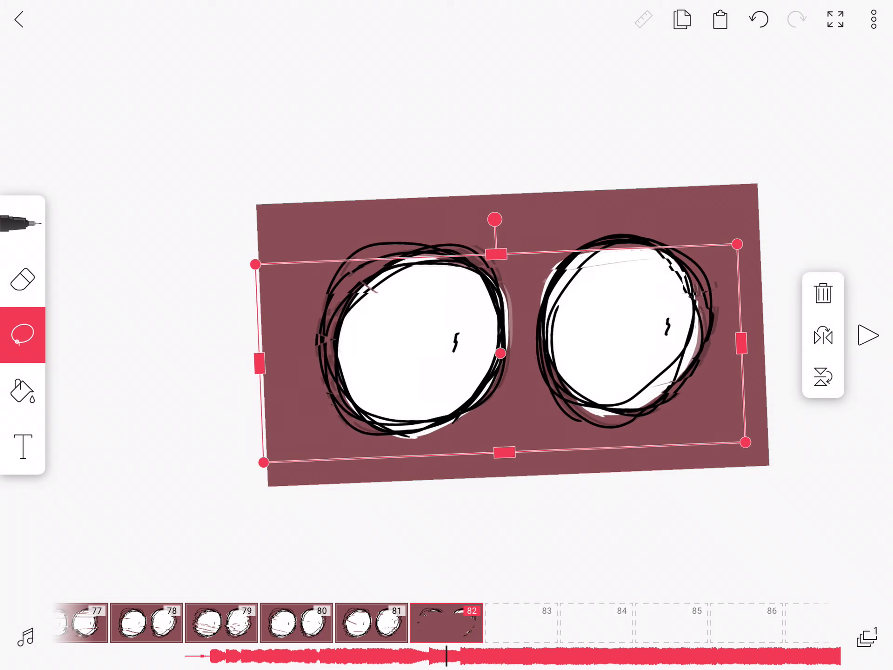
left_click(215, 363)
mouse_move(215, 363)
left_mouse_down()
mouse_move(697, 391)
mouse_move(326, 335)
mouse_move(224, 363)
left_mouse_up()
left_click_drag(419, 353, 428, 352)
mouse_move(253, 350)
left_mouse_down()
mouse_move(679, 335)
mouse_move(337, 483)
mouse_move(716, 347)
left_mouse_up()
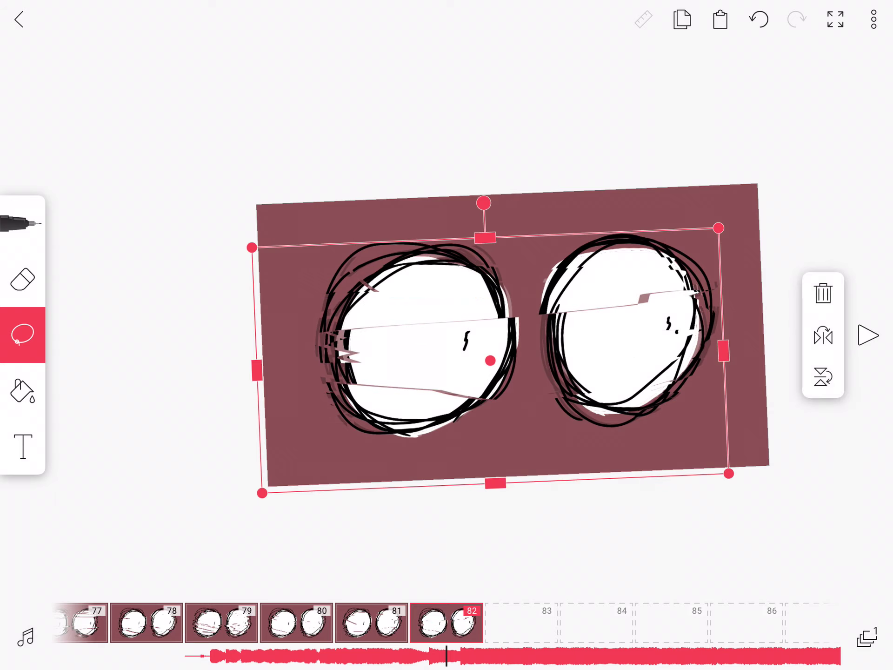
left_click_drag(465, 363, 475, 361)
left_click(195, 363)
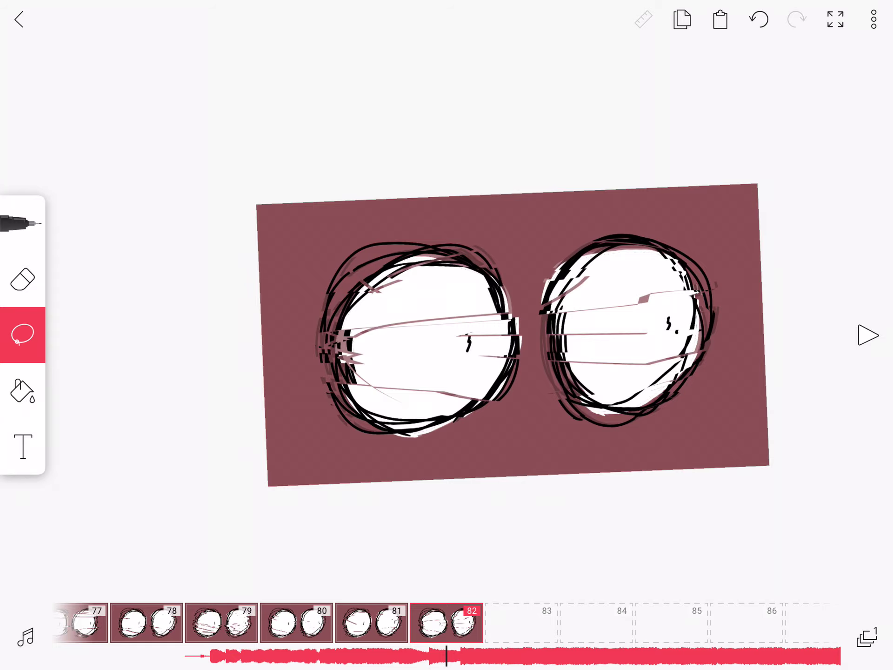
Step: Scrub the timeline to preview the glitching eyes through frame 85, then return to frame 60
left_click_drag(372, 624, 669, 623)
left_click_drag(279, 624, 577, 623)
left_click_drag(790, 623, 140, 624)
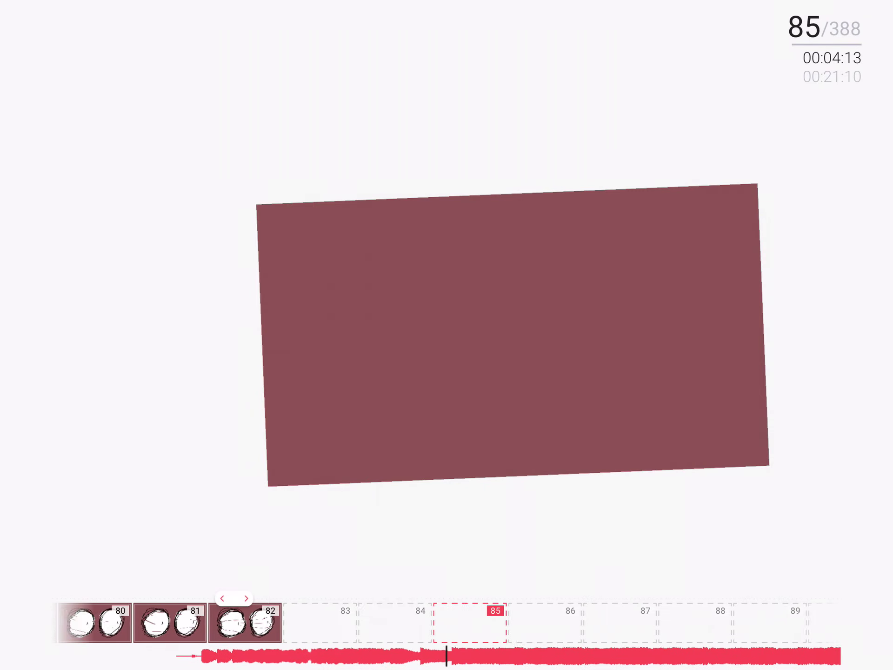
left_click_drag(325, 623, 474, 623)
left_click_drag(279, 623, 800, 623)
left_click_drag(697, 623, 325, 623)
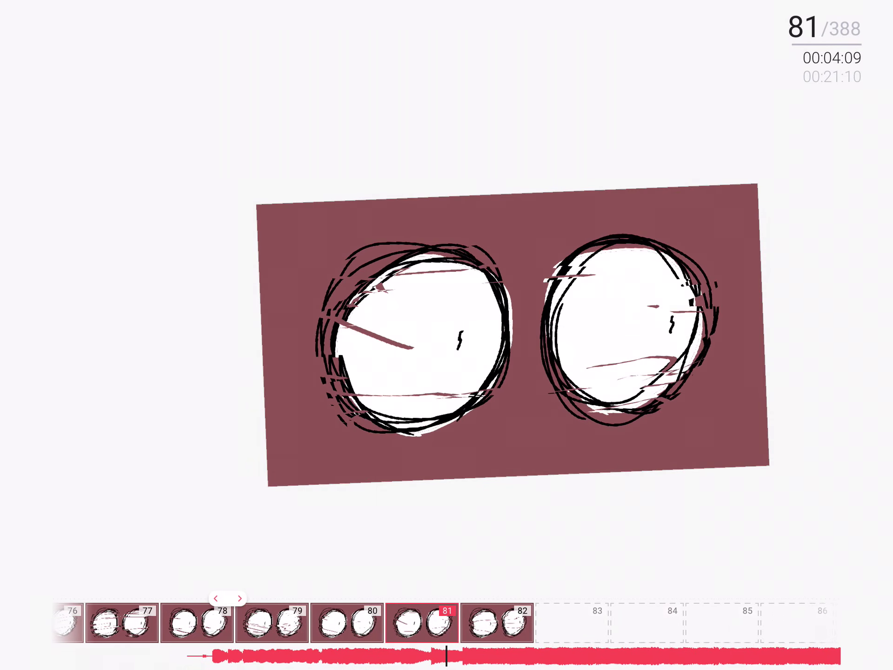
left_click_drag(372, 623, 223, 623)
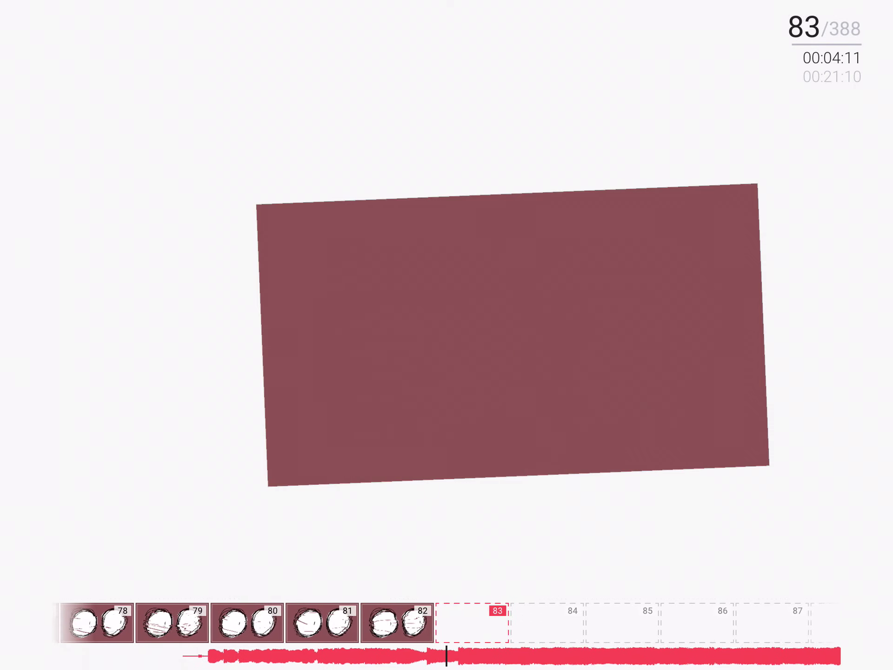
left_click_drag(326, 623, 623, 623)
mouse_move(418, 623)
left_mouse_down()
mouse_move(493, 623)
mouse_move(182, 623)
left_mouse_up()
mouse_move(483, 624)
left_mouse_down()
mouse_move(409, 623)
mouse_move(670, 623)
left_mouse_up()
mouse_move(446, 623)
left_mouse_down()
mouse_move(493, 623)
mouse_move(447, 623)
left_mouse_up()
left_click_drag(558, 623, 111, 623)
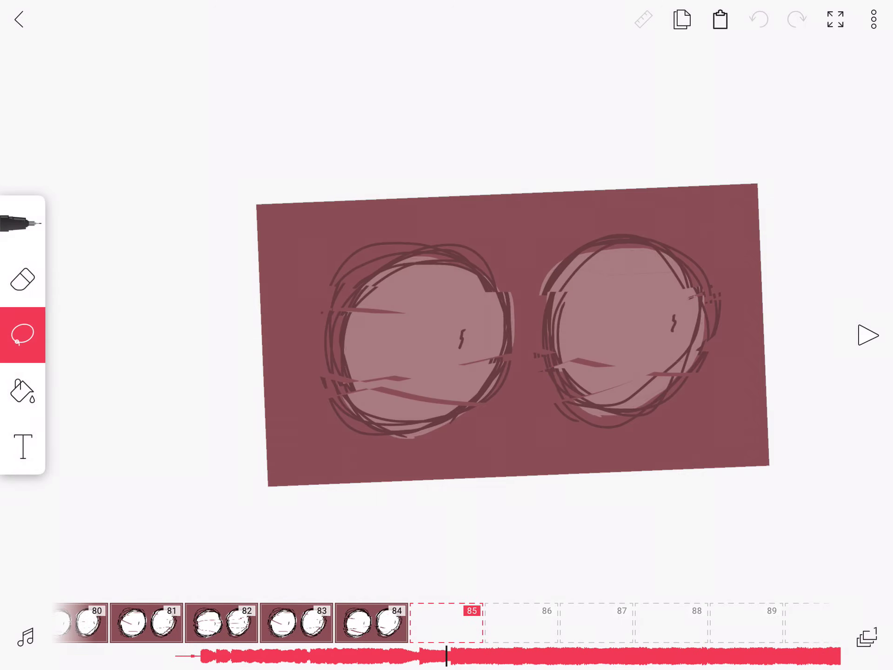
mouse_move(558, 623)
left_mouse_down()
mouse_move(258, 623)
mouse_move(483, 623)
left_mouse_up()
left_click_drag(186, 623, 409, 623)
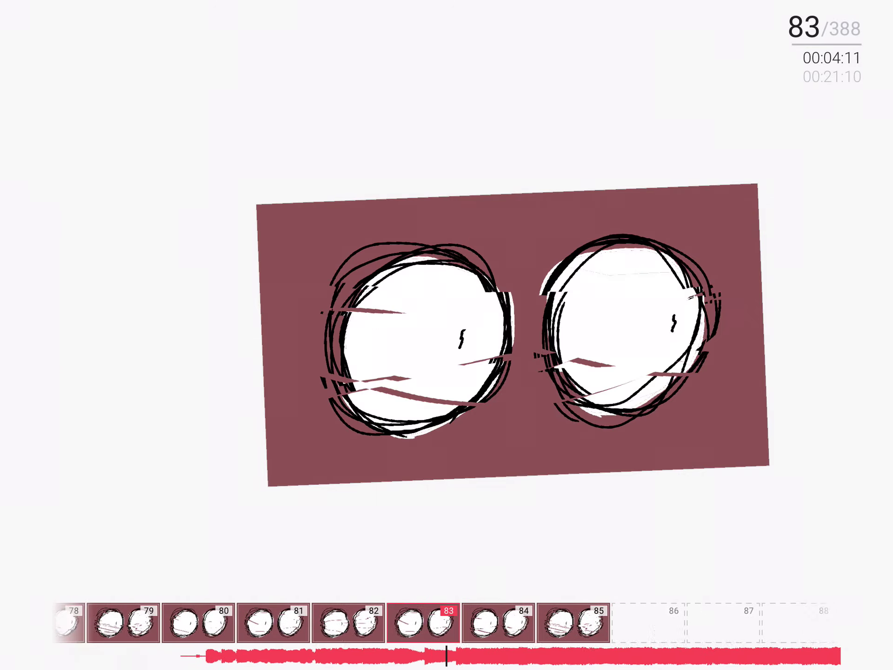
left_click_drag(140, 623, 739, 623)
left_click_drag(233, 624, 604, 623)
left_click_drag(70, 623, 818, 623)
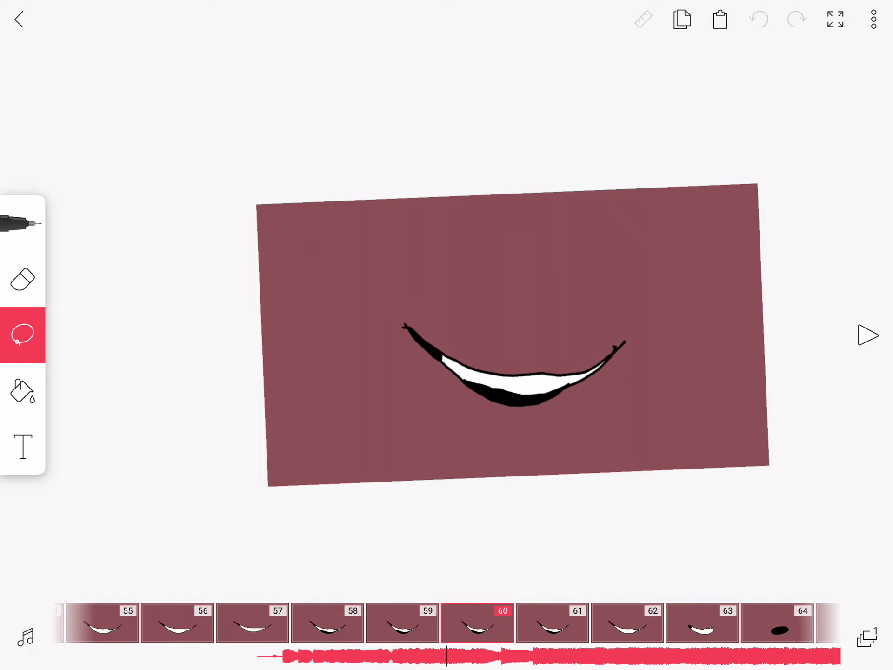
Step: Rewind the animation to frame 1 and pull down the iPad Control Center
left_click_drag(140, 624, 791, 623)
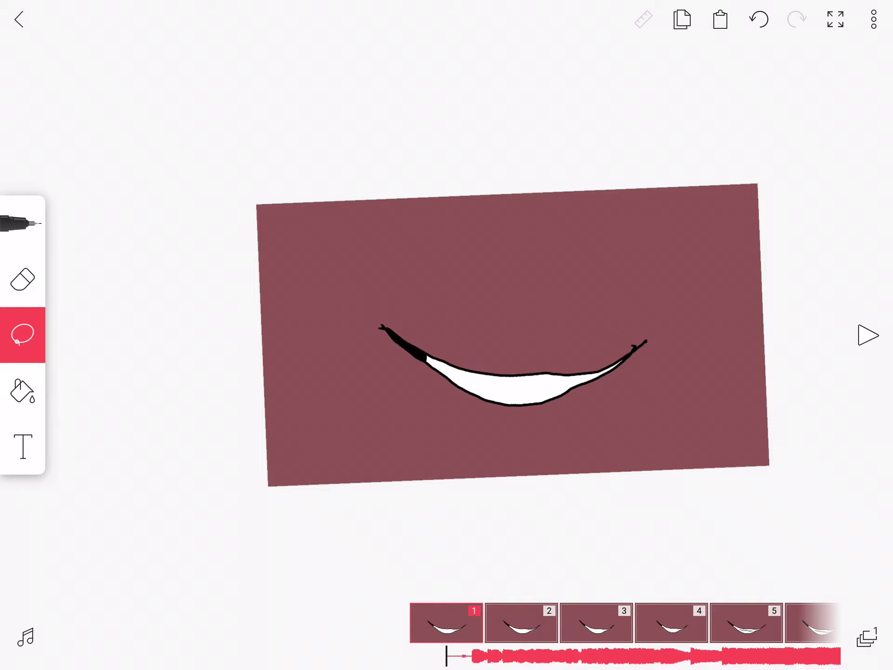
left_click_drag(865, 5, 860, 195)
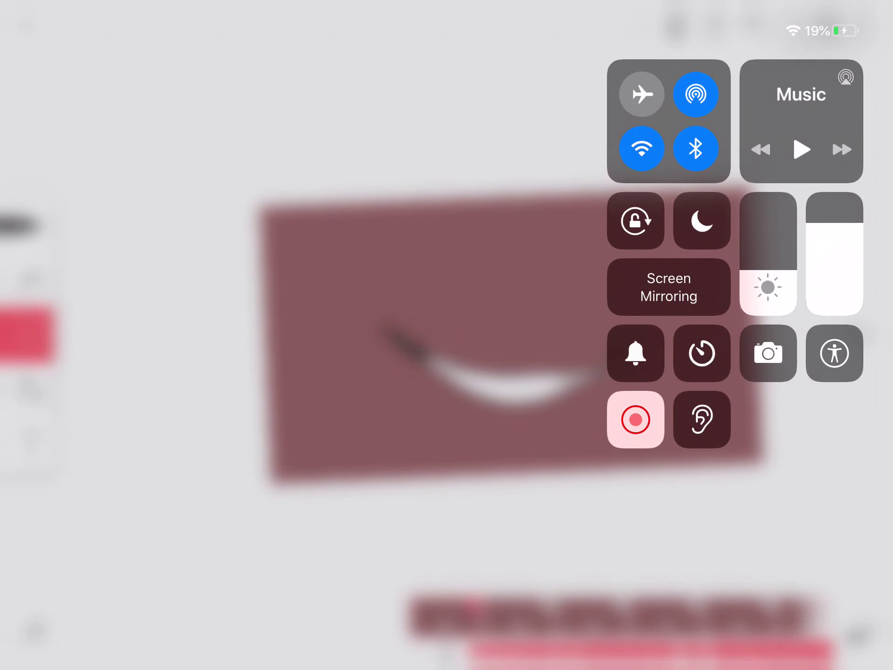